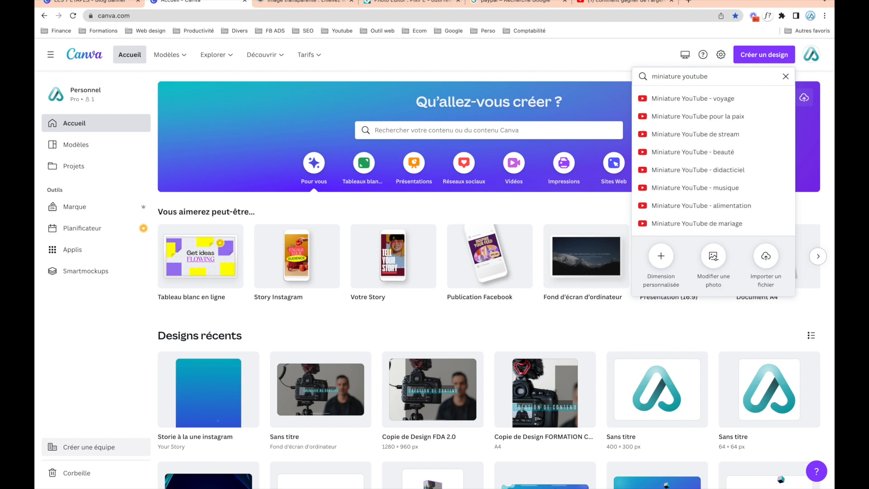
Create a new design in the "Miniature YouTube - voyage" format and switch to the open LES 7 ÉTAPES thumbnail
click(674, 99)
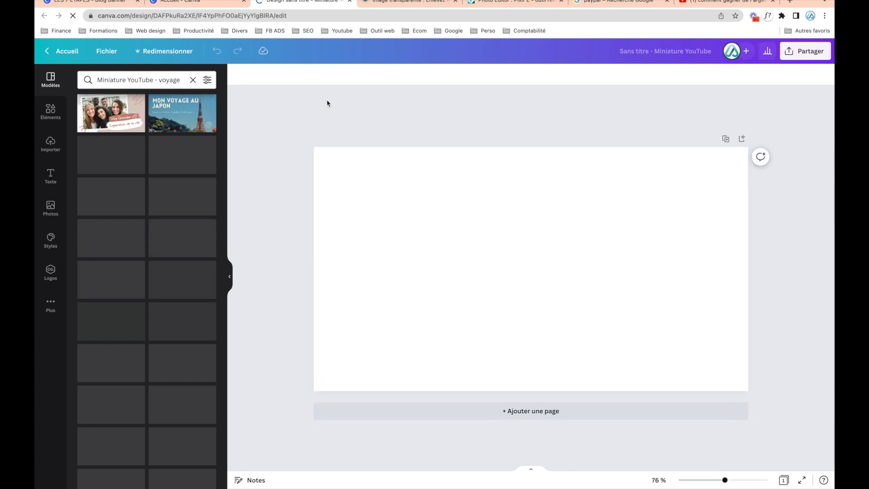
click(207, 9)
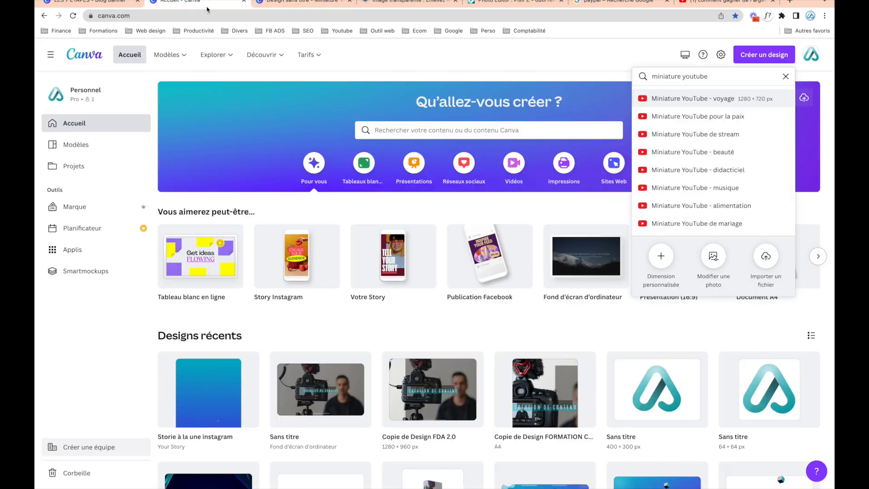
click(126, 9)
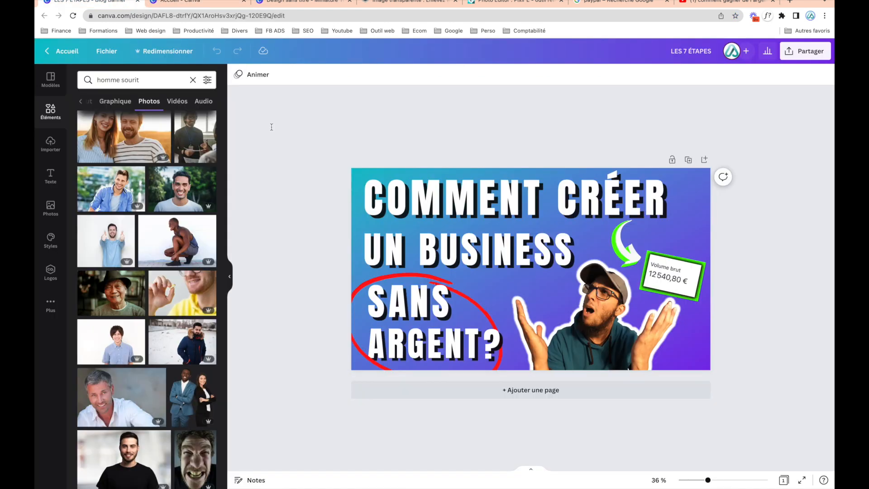
click(353, 180)
click(356, 151)
Search the elements library for "dégradé couleur"
click(49, 111)
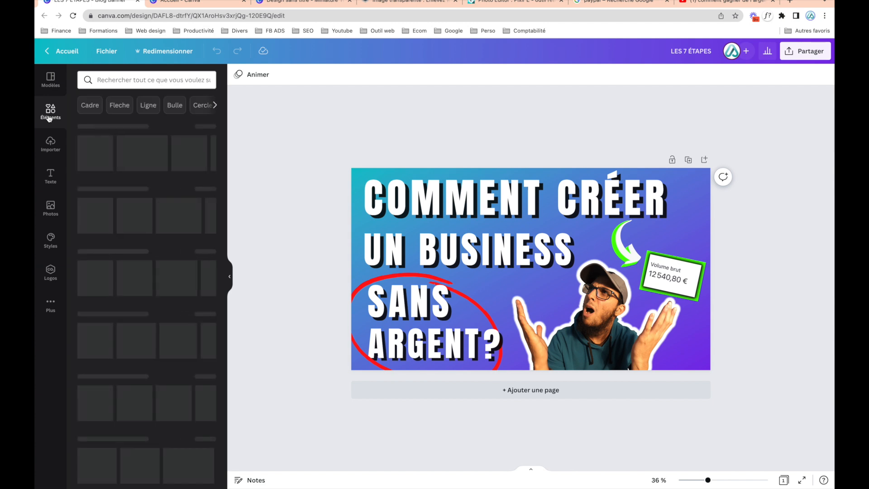
click(151, 84)
text(couleur dégrde)
key(BackSpace)
text(égra)
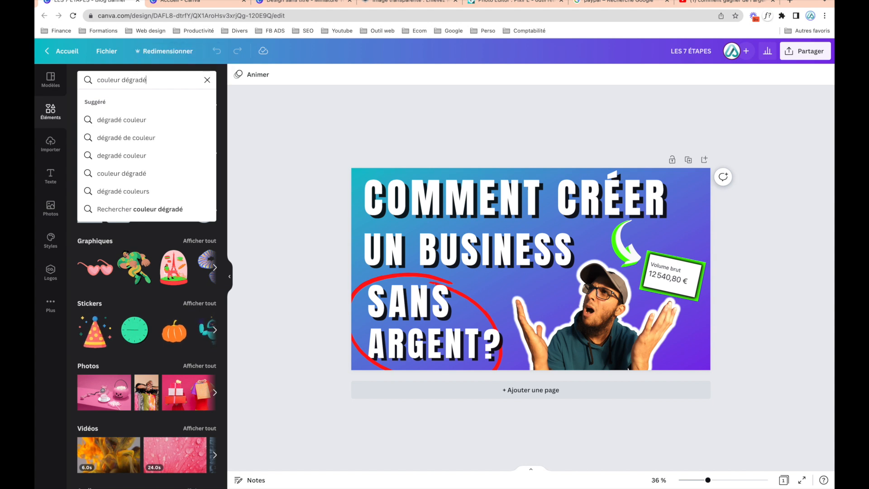
click(131, 126)
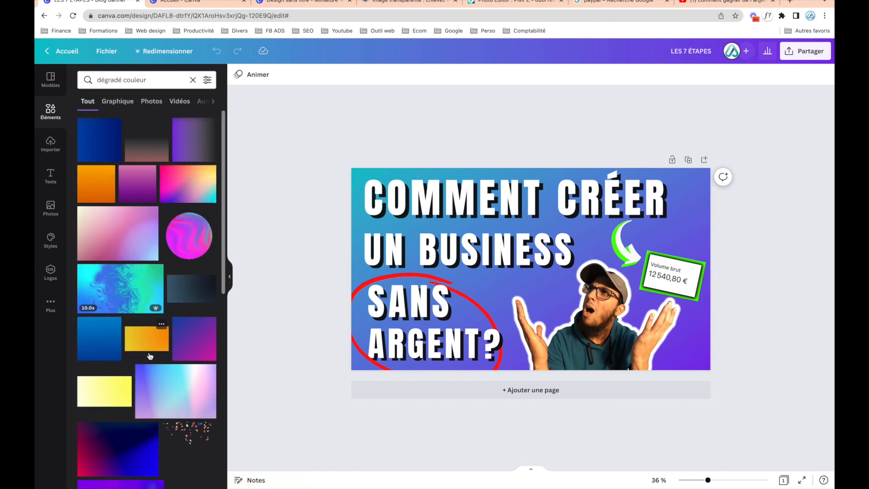
Insert a blue-to-turquoise gradient image from the results into the LES 7 ÉTAPES thumbnail and delete it
scroll(147, 290, down, 1)
scroll(147, 290, down, 5)
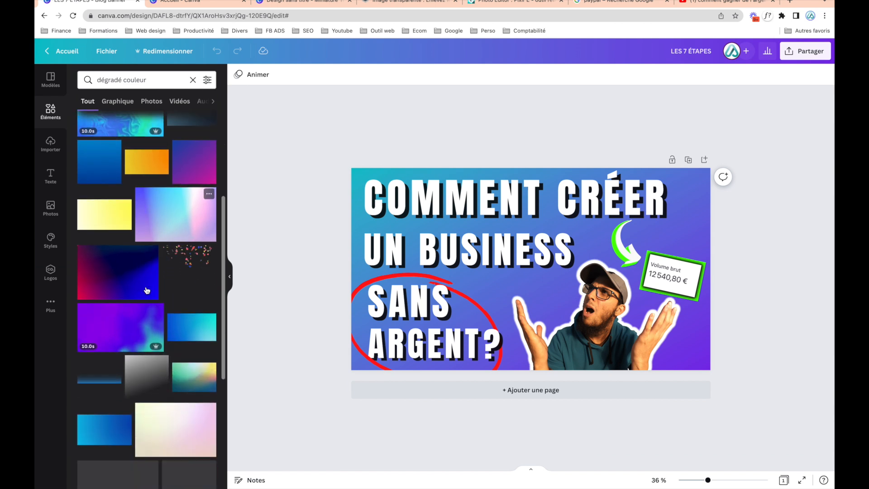
click(180, 317)
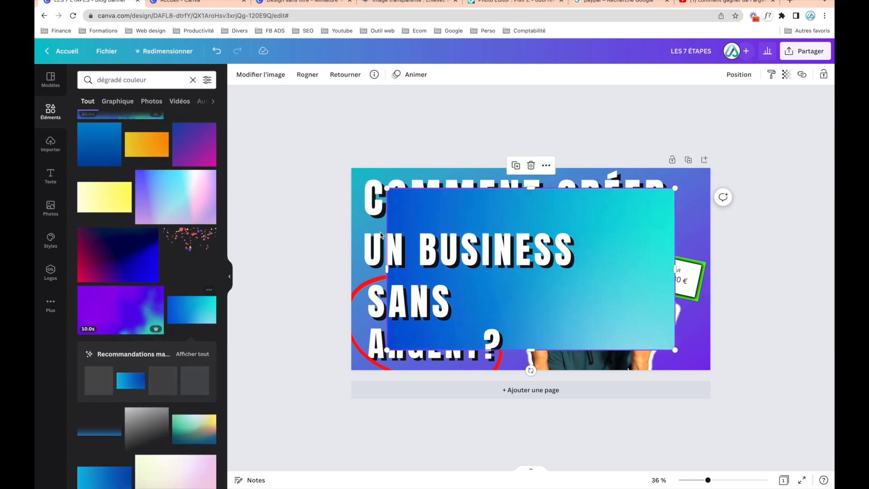
drag(437, 215, 446, 177)
key(Delete)
Copy the turquoise-to-purple gradient background from the LES 7 ÉTAPES thumbnail into the blank Miniature YouTube design
click(353, 179)
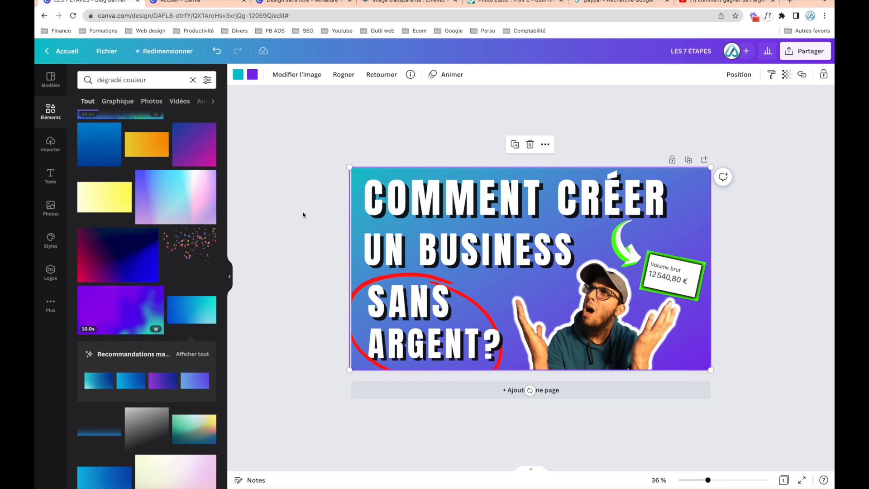
click(200, 4)
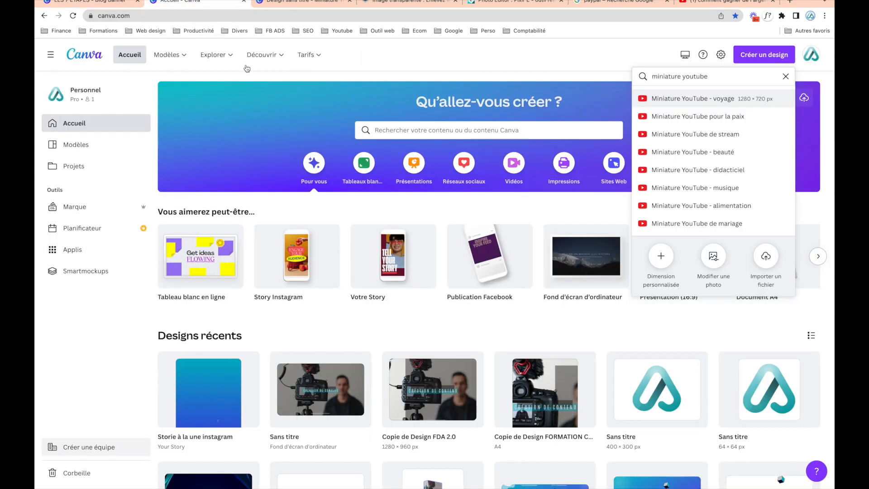
click(245, 3)
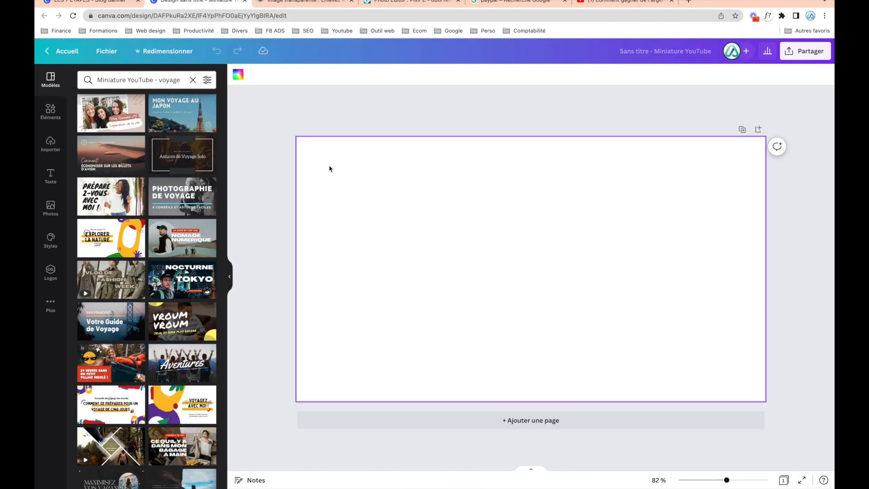
key(ctrl+v)
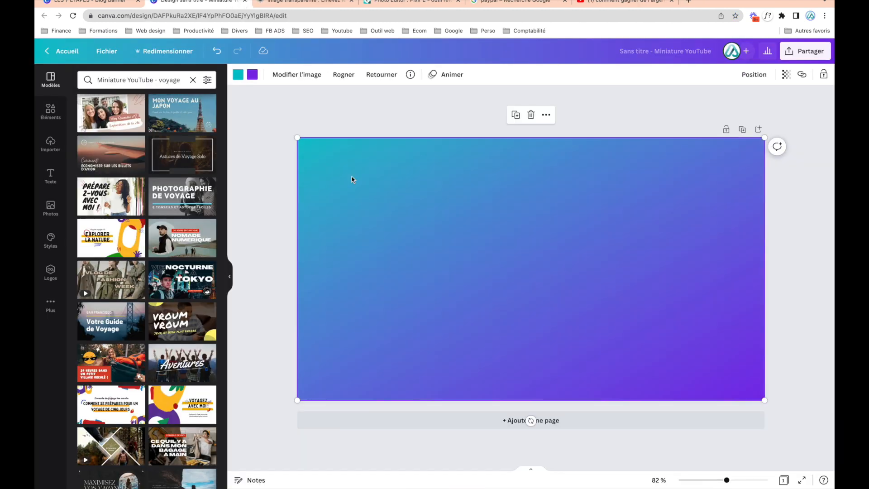
click(357, 125)
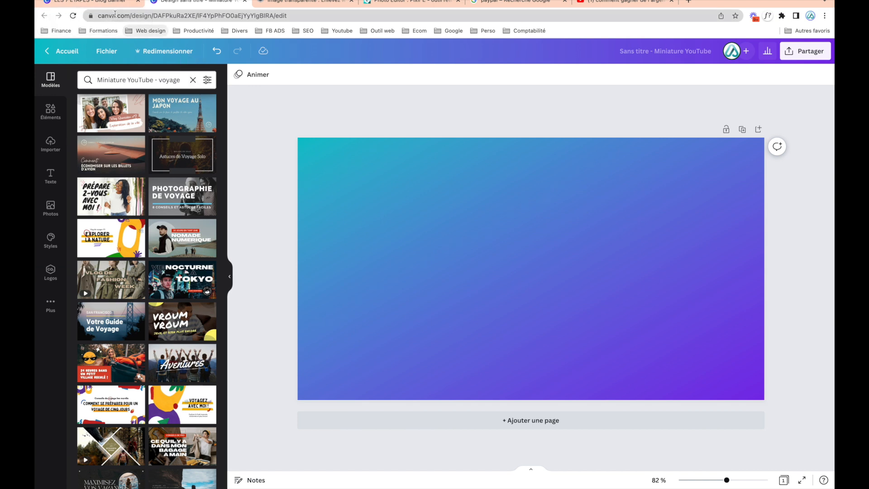
click(303, 3)
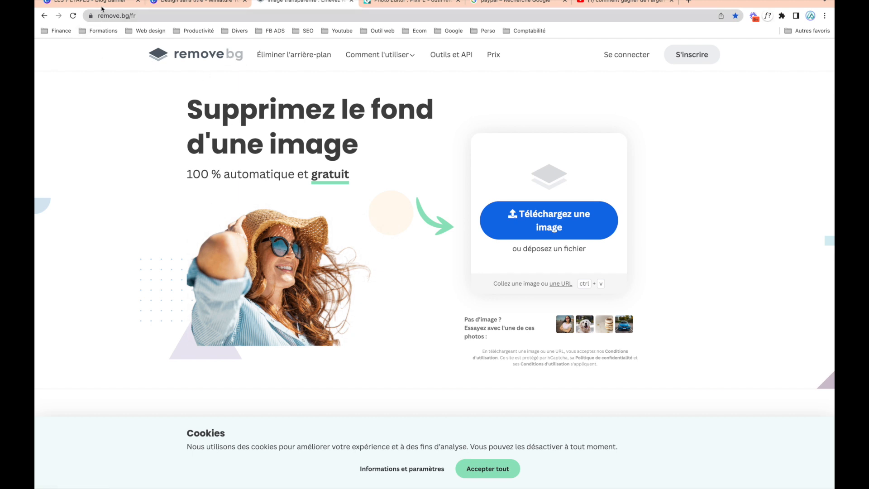
click(182, 6)
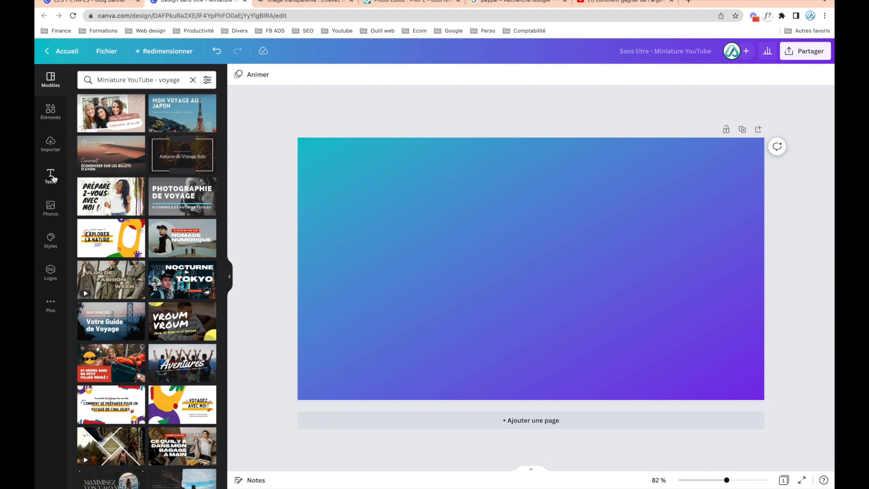
Search the elements library for photos of "homme qui sourit"
click(56, 117)
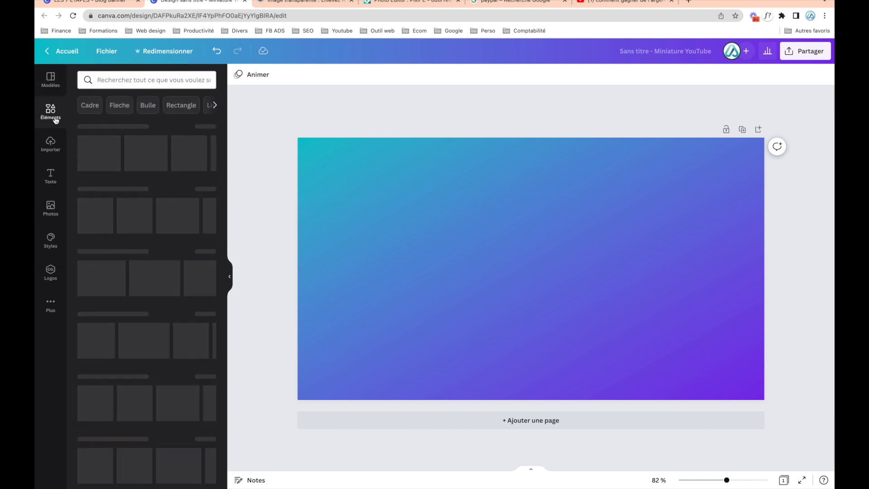
click(131, 80)
text(homme sourit)
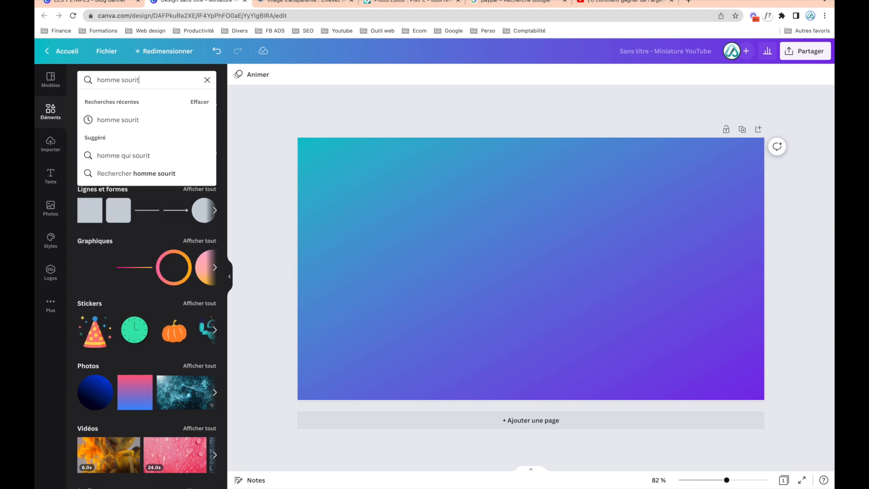
click(119, 156)
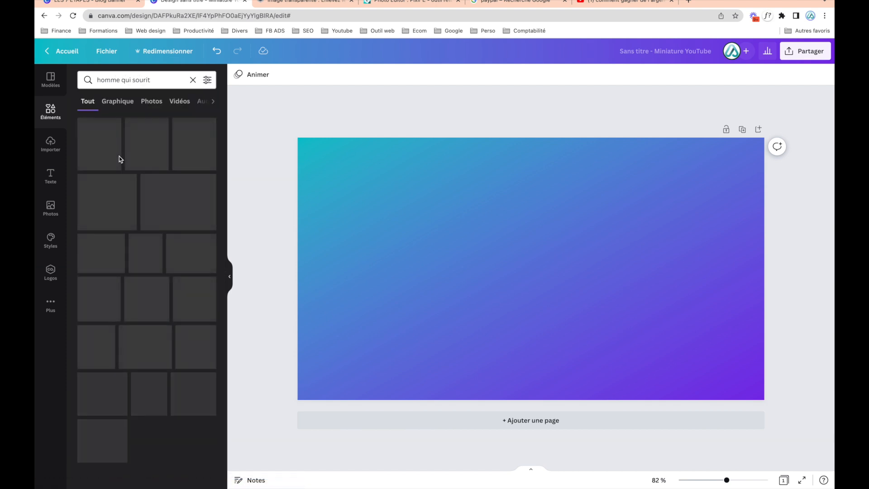
Insert the Smiling Business Man photo with crossed arms and place it over the gradient, slightly right of the page's centre
scroll(126, 327, down, 3)
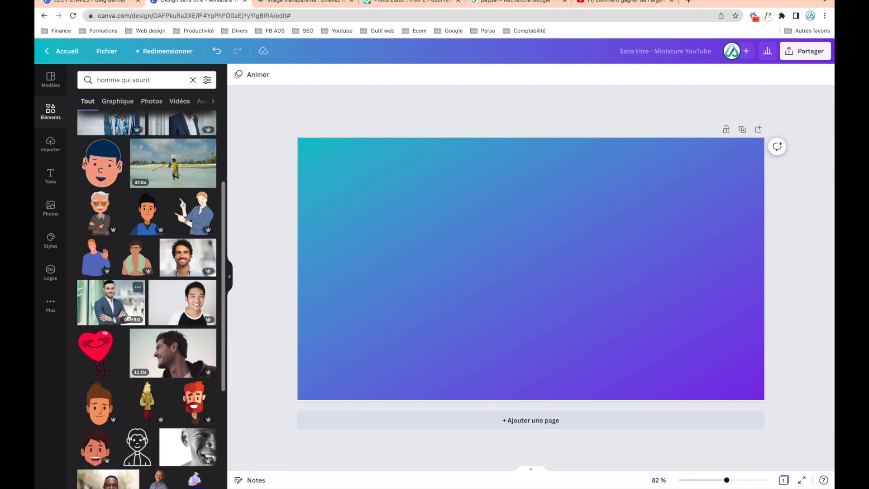
click(138, 288)
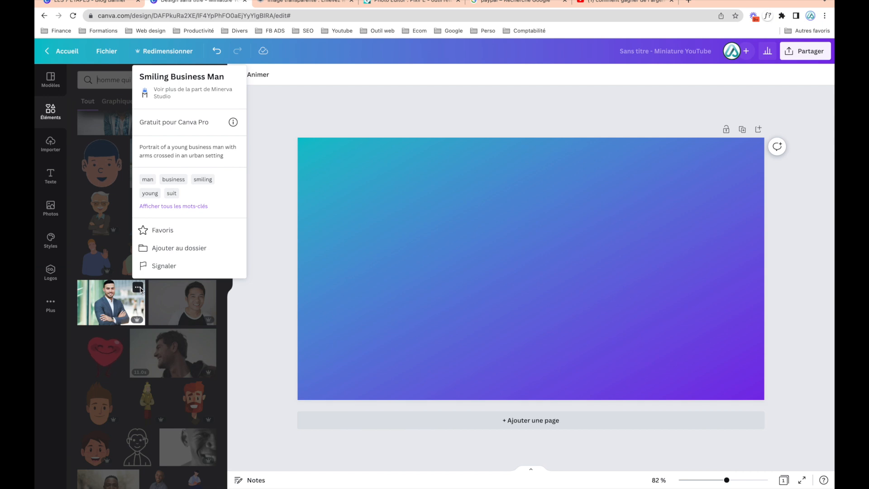
click(96, 294)
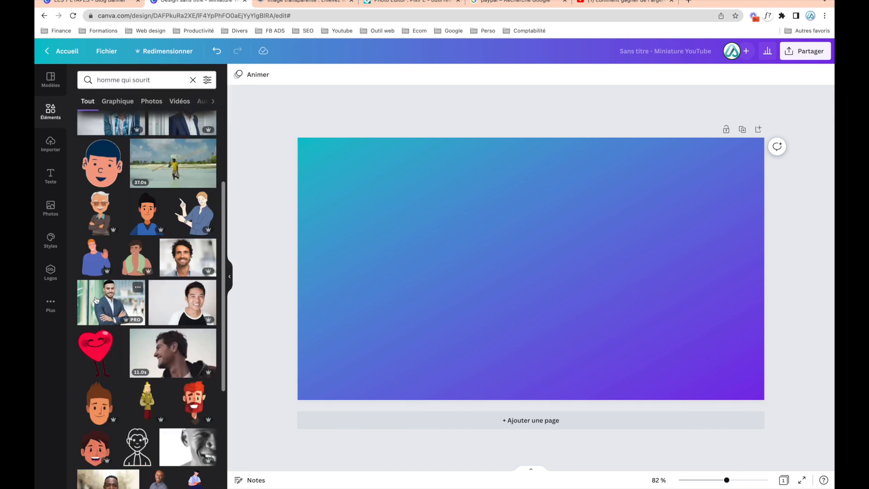
drag(578, 236, 605, 251)
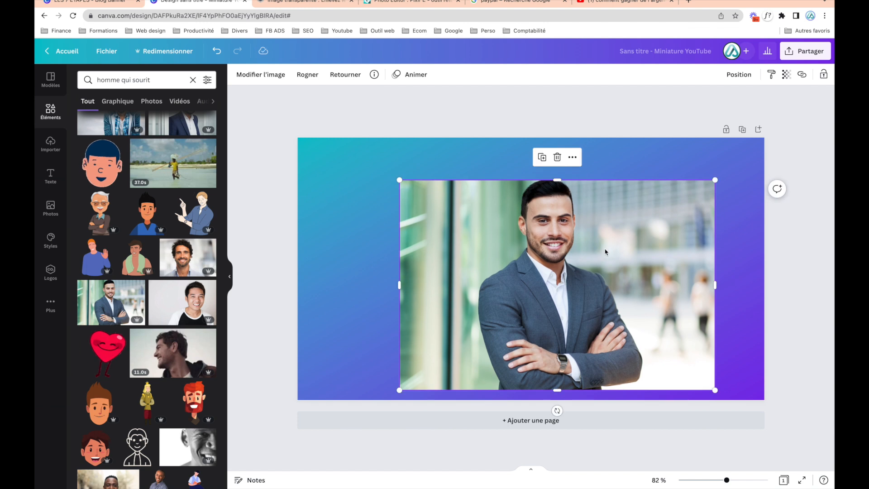
right_click(620, 206)
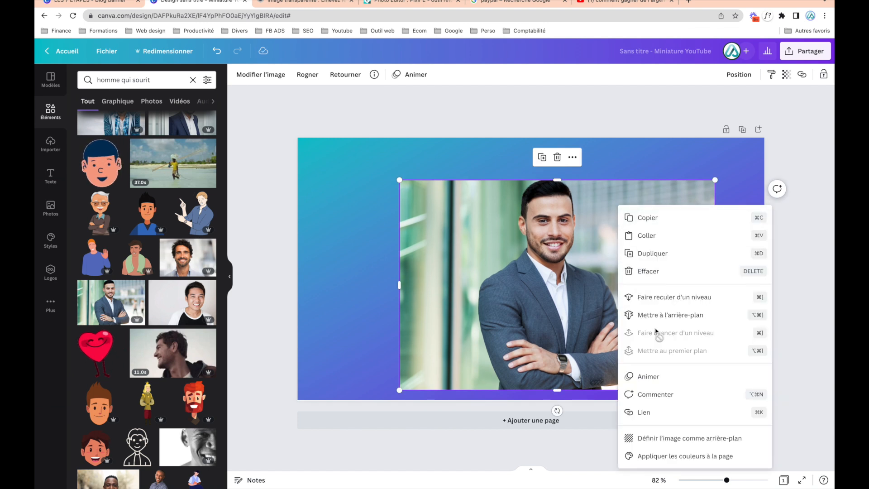
click(788, 258)
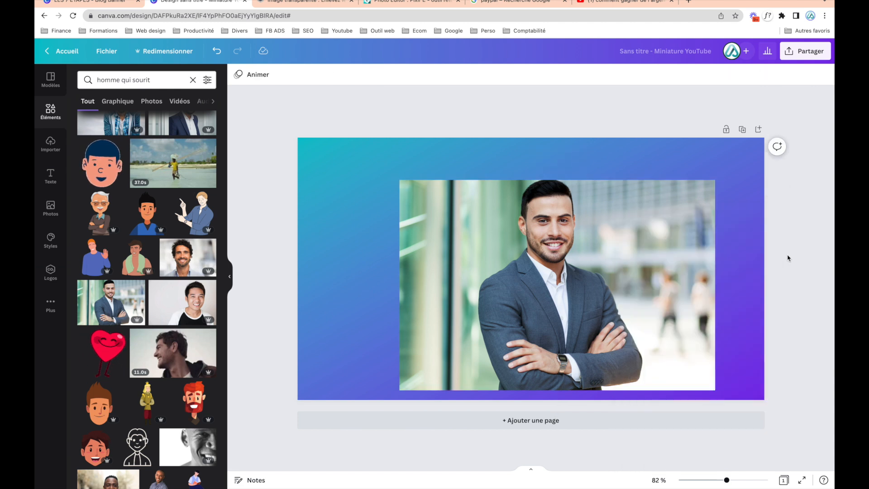
Remove the background of the businessman photo with the background eraser effect
click(555, 306)
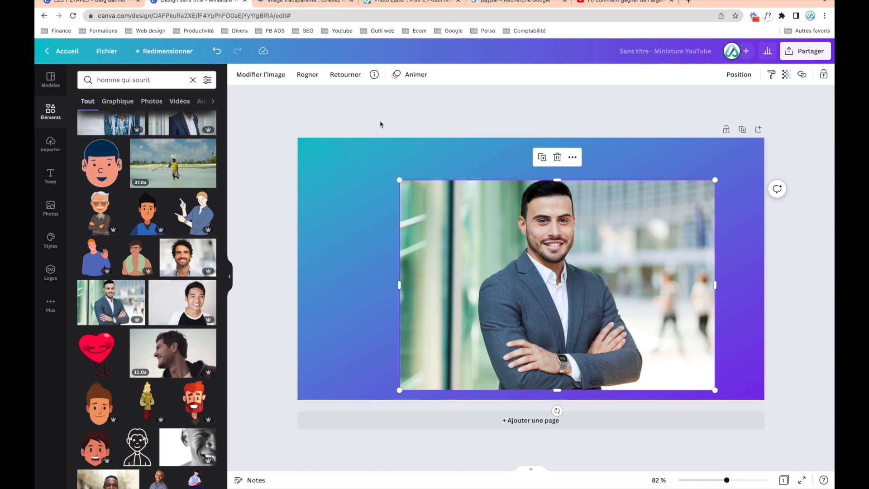
click(268, 81)
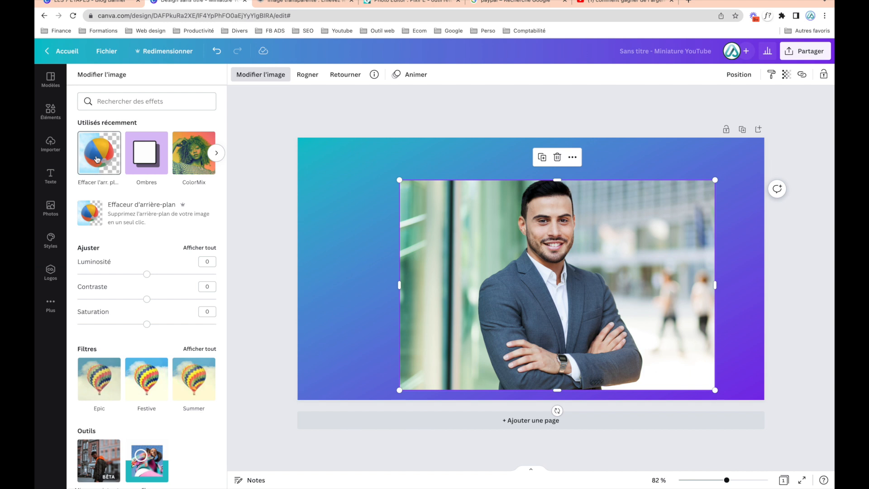
click(99, 158)
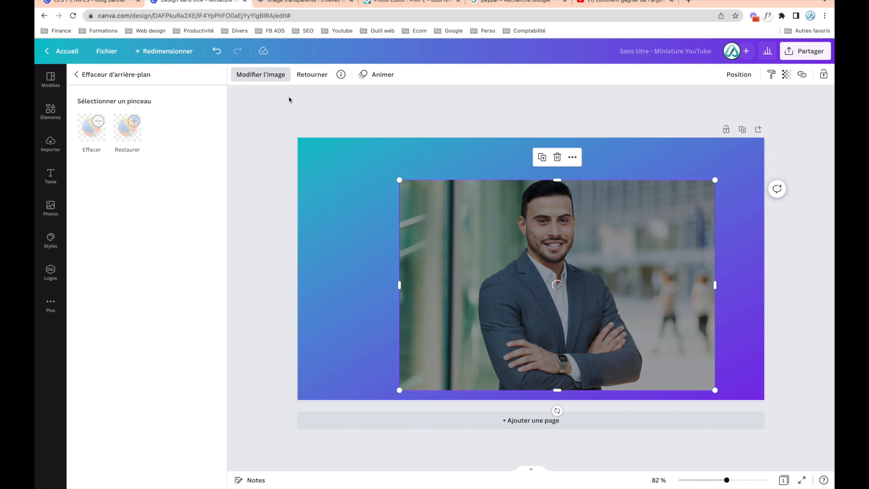
click(309, 4)
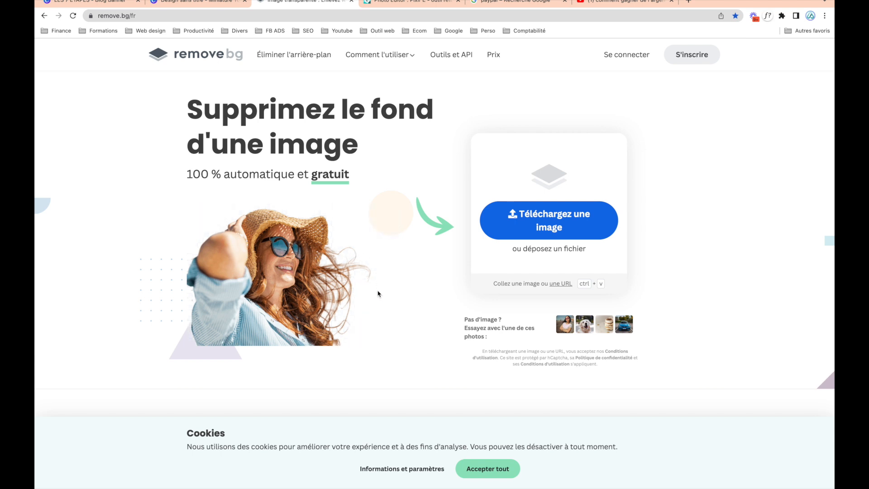
click(213, 3)
Move the businessman cutout to the right half of the thumbnail, flush with the page's lower edge
drag(535, 284, 639, 293)
click(534, 108)
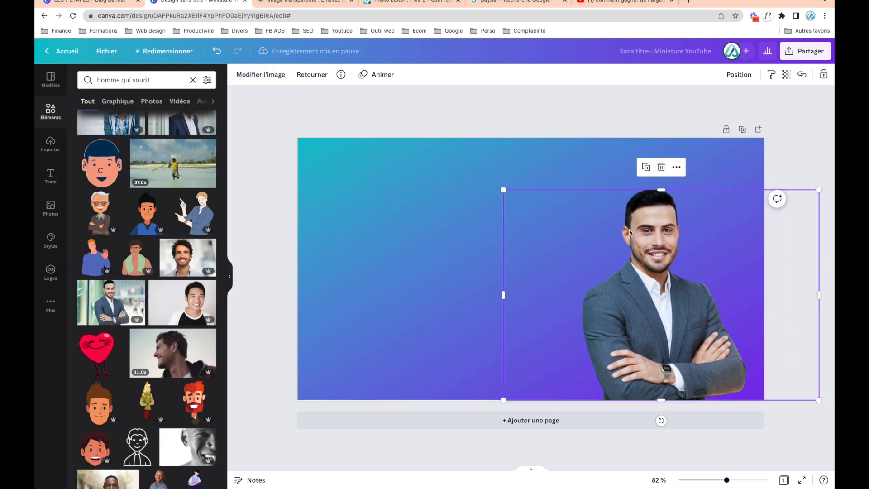
click(555, 103)
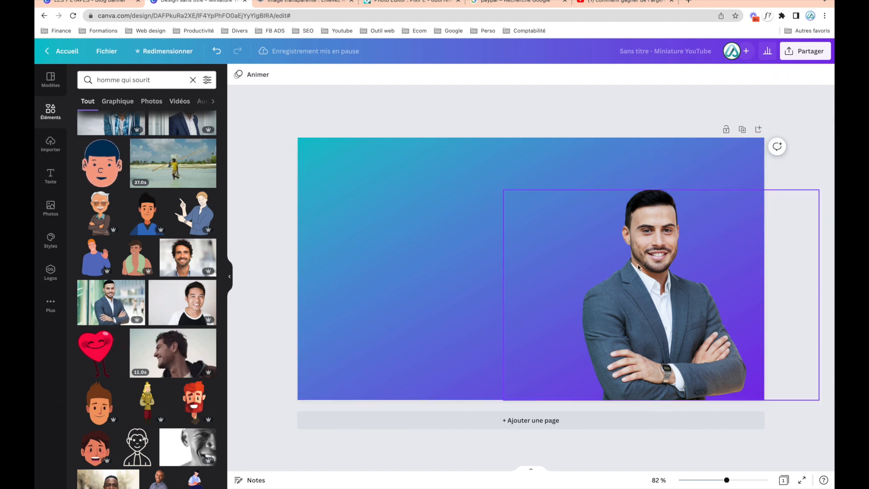
Add the Brillance shadow effect to the businessman cutout and open the effect's settings
click(617, 283)
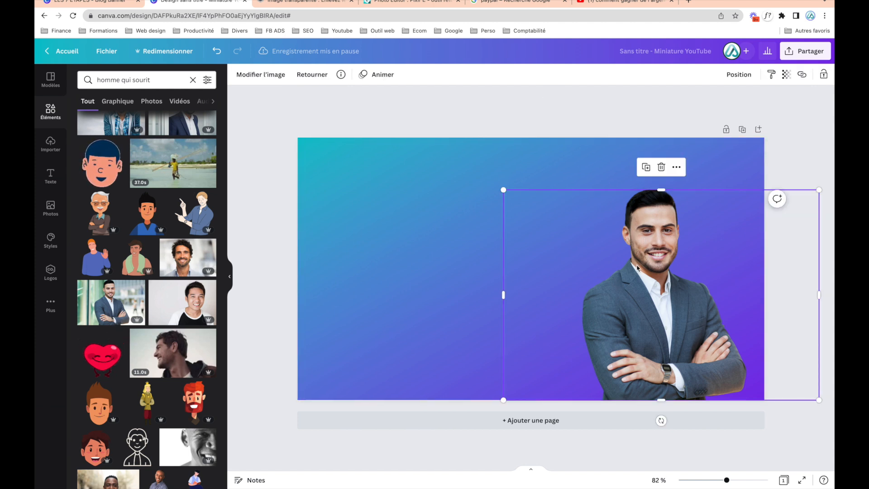
click(268, 75)
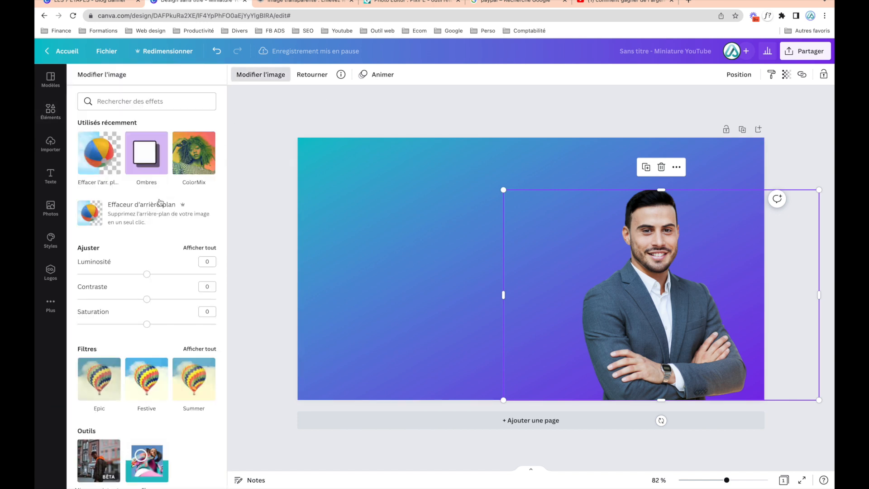
click(147, 153)
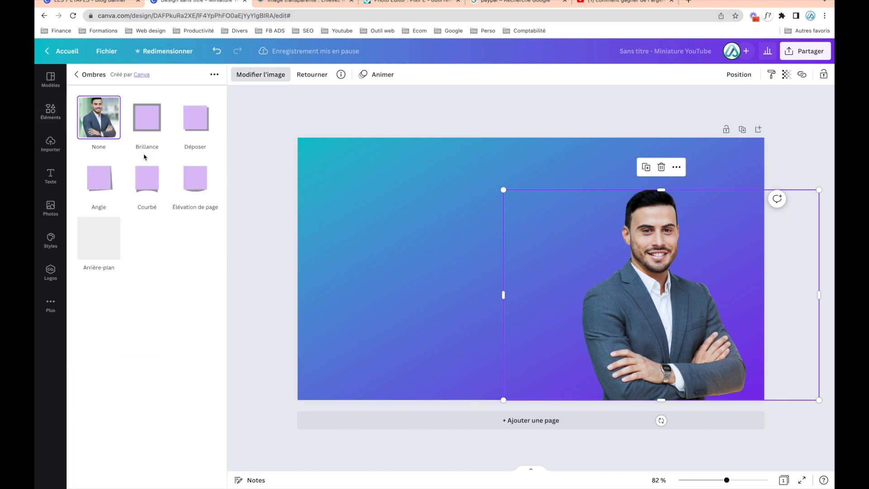
click(146, 116)
click(146, 115)
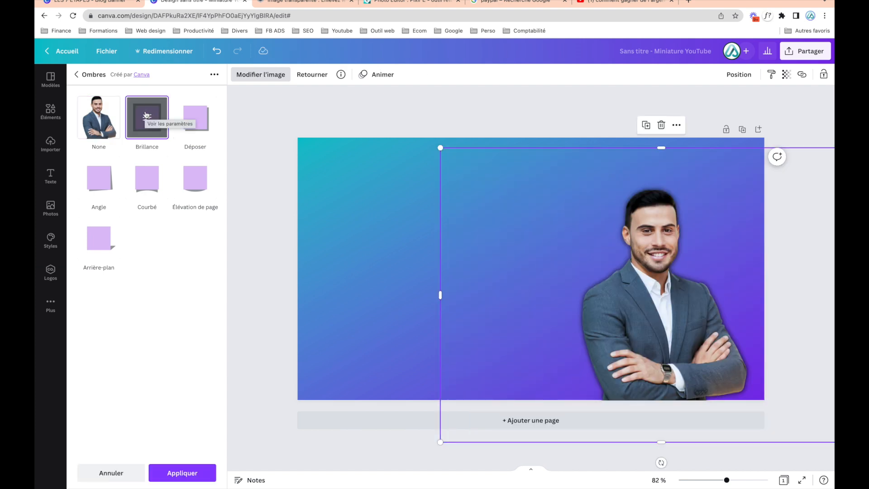
click(146, 118)
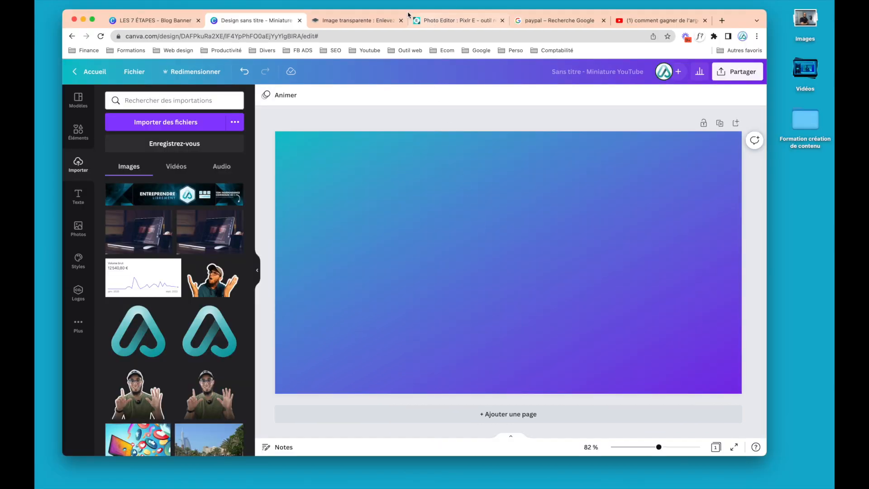
Switch to remove.bg and upload DSC00031.jpg from the desktop's Images stack for background removal
drag(399, 15, 388, 11)
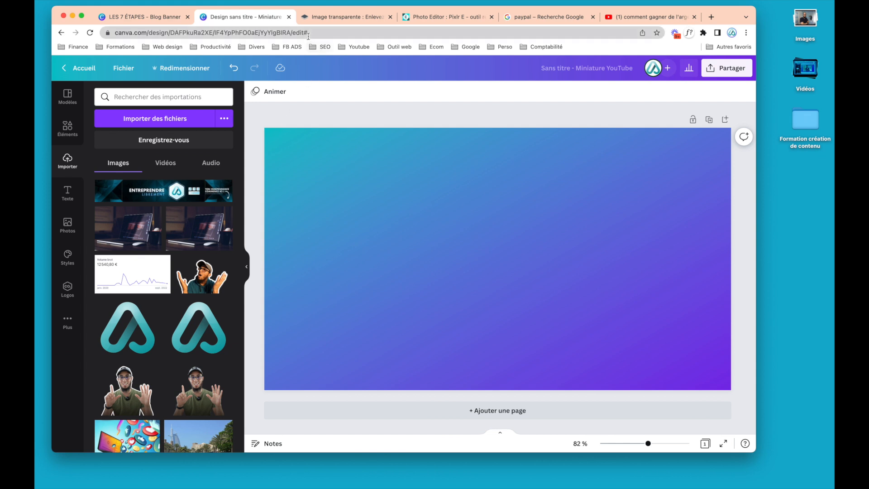
click(334, 18)
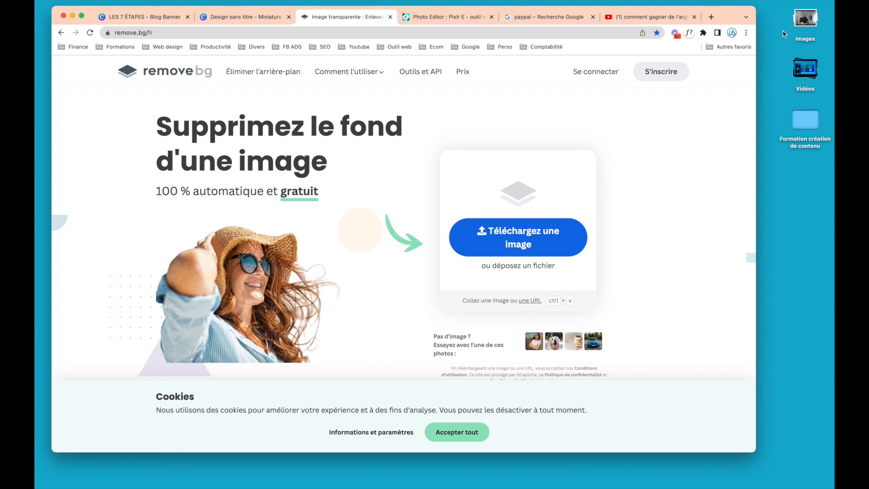
click(798, 22)
click(799, 76)
drag(801, 73, 458, 224)
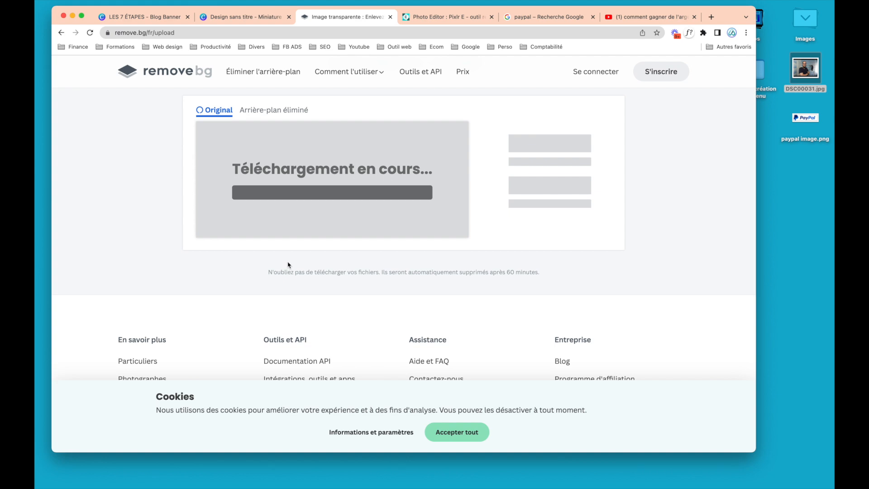
Download the background-free cutout in the 612 × 408 preview size
scroll(116, 193, up, 2)
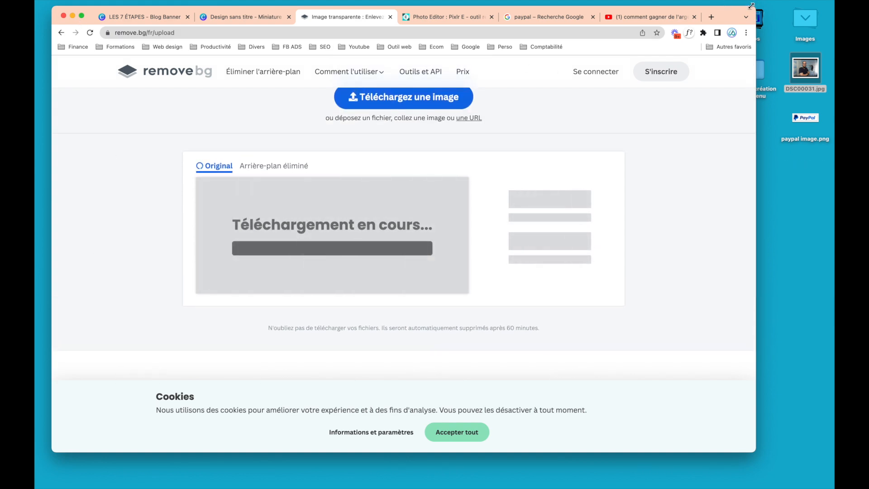
drag(750, 6, 816, 4)
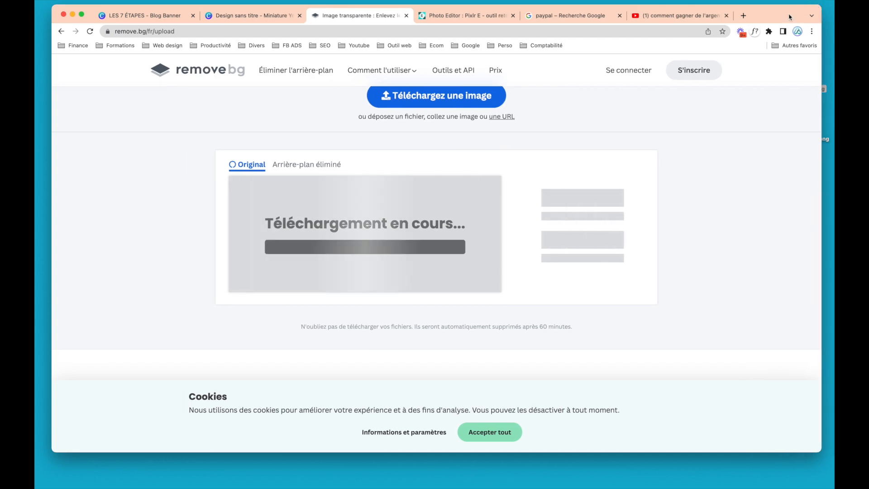
scroll(171, 258, up, 1)
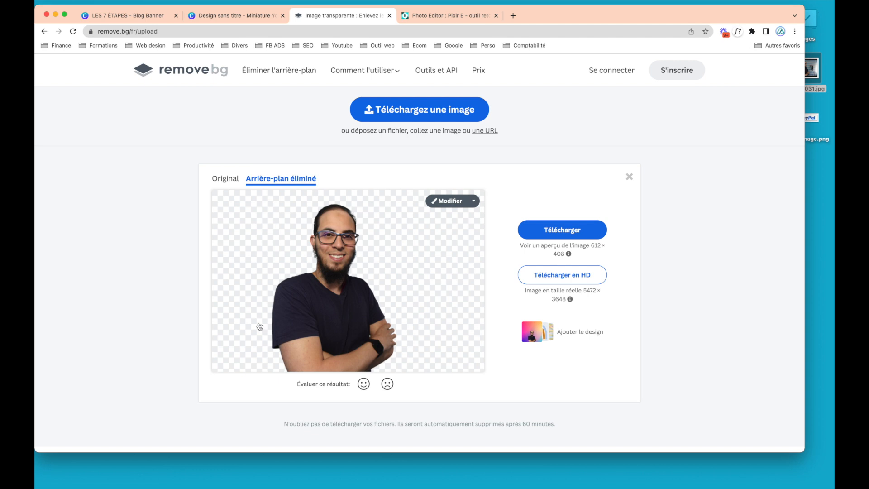
click(552, 234)
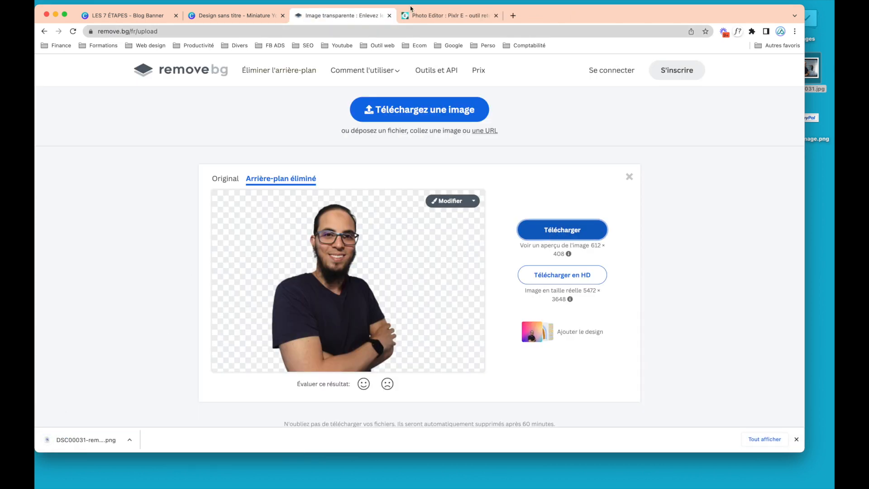
Switch to Pixlr E, open the downloaded remove.bg PNG there and accept the privacy choices
click(450, 17)
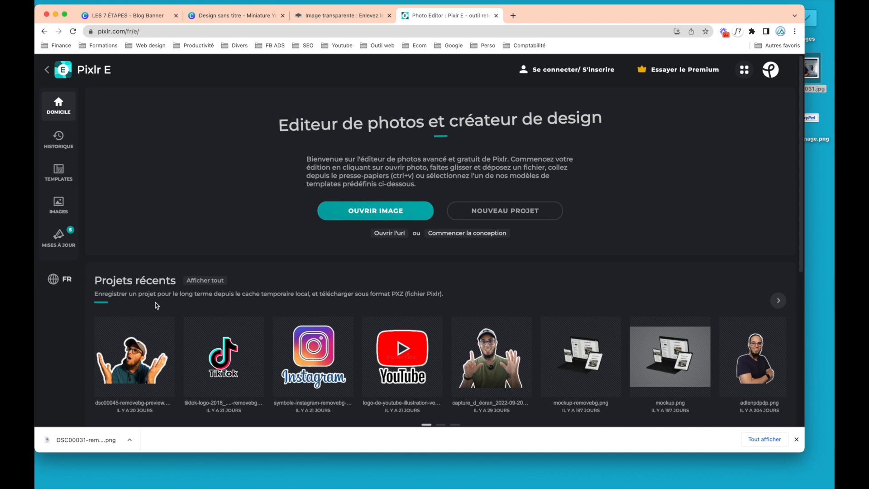
drag(78, 433, 343, 187)
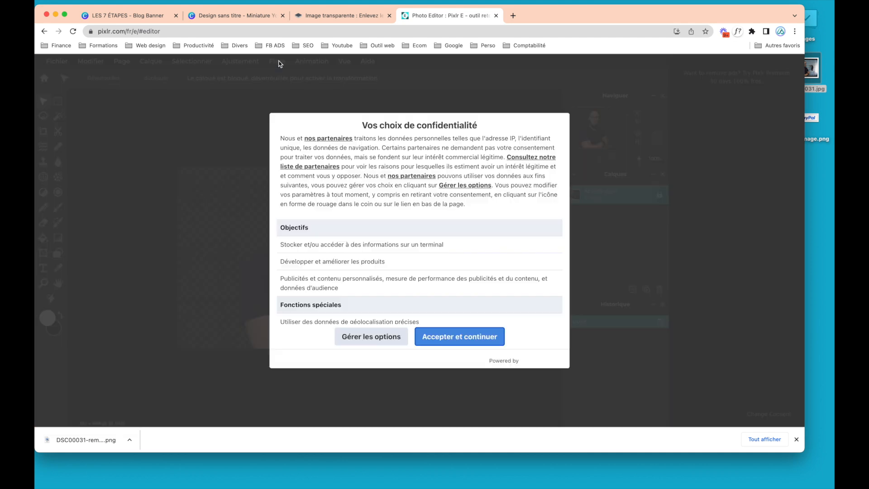
click(453, 335)
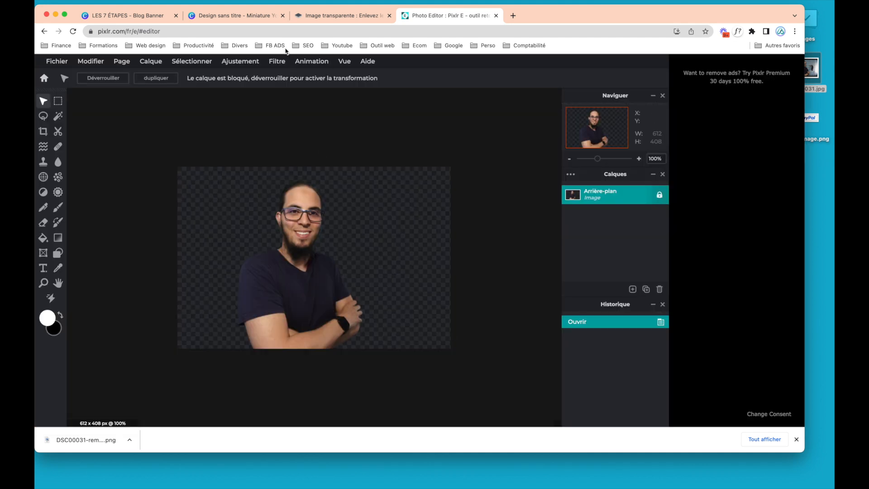
Apply a white Lueur externe filter to the cutout with an 11 px size, 77% feather and 100% opacity
click(281, 61)
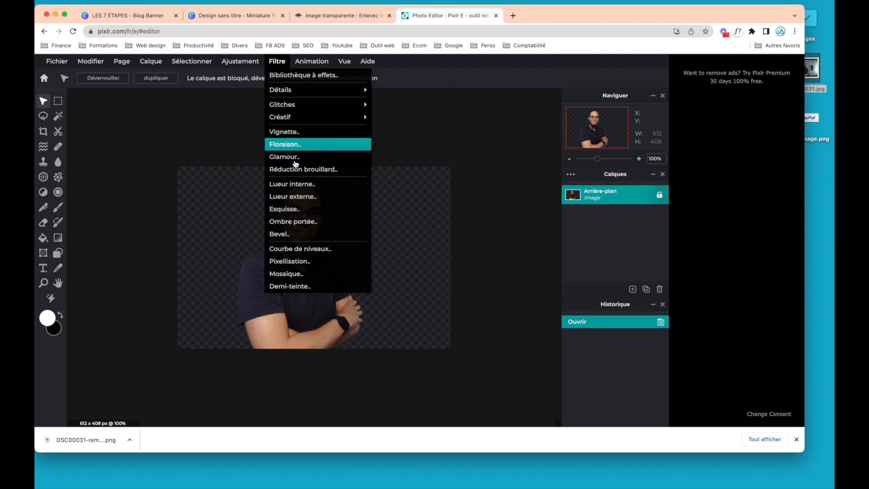
click(294, 196)
drag(372, 167, 453, 113)
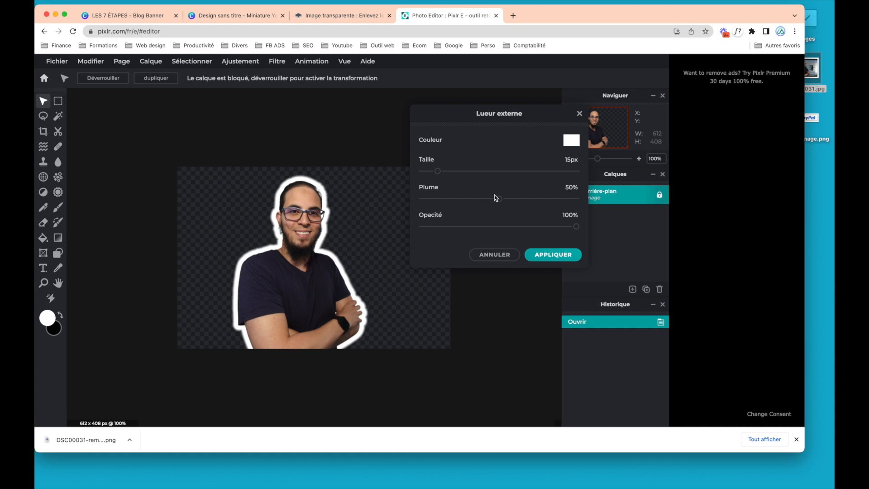
drag(497, 200, 543, 205)
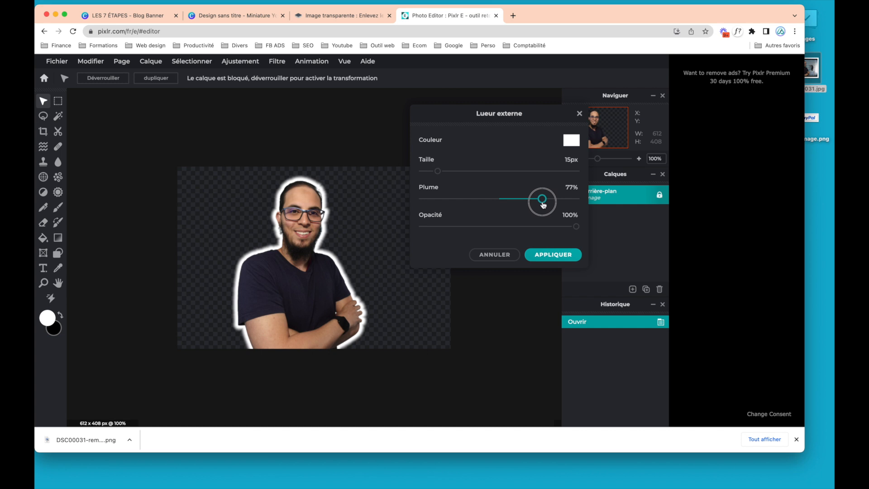
drag(438, 173, 435, 174)
drag(578, 229, 605, 228)
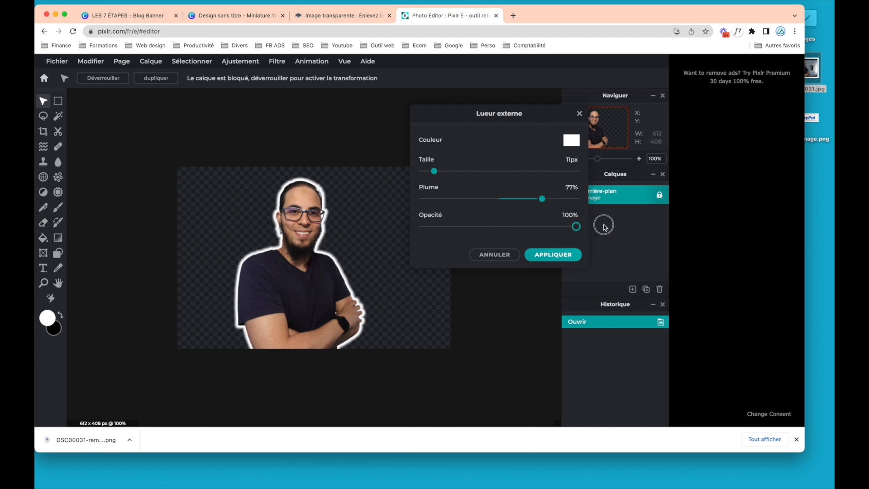
click(553, 255)
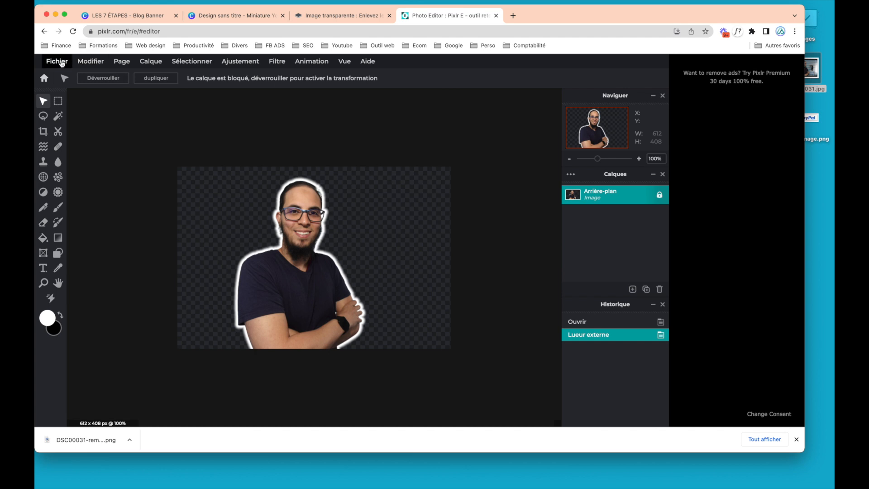
Export the glowing cutout as a quick PNG named DSC00031-removebg-preview.png to the Bureau folder
click(60, 62)
mouse_move(74, 152)
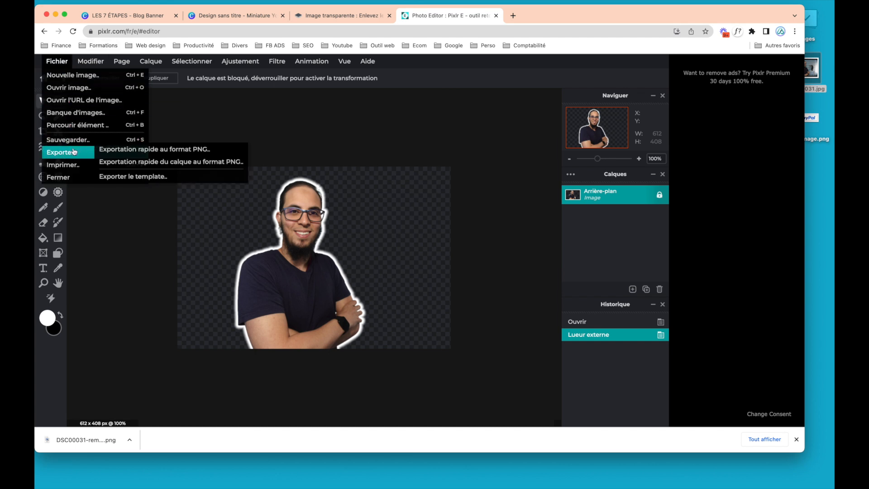
click(130, 149)
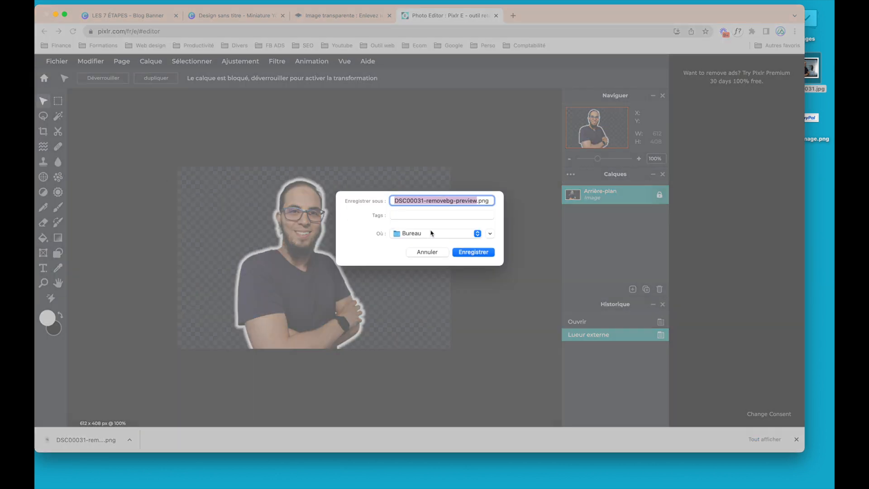
click(473, 253)
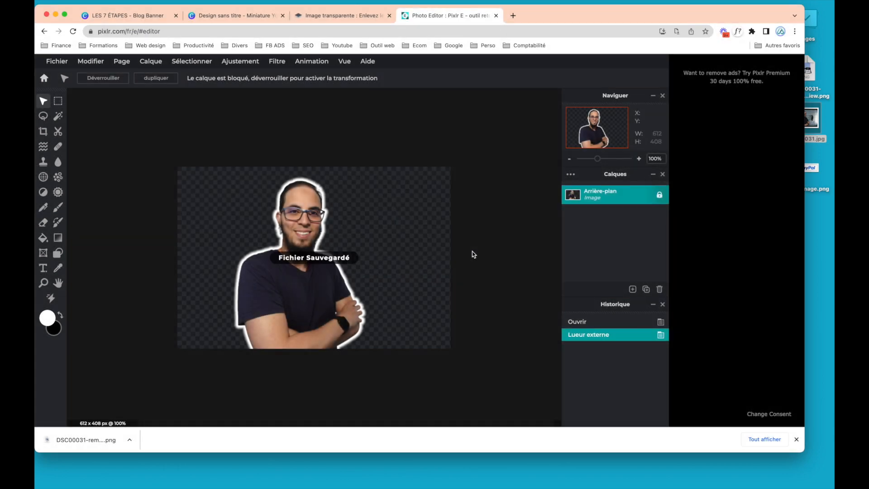
Switch to the Canva thumbnail and place the exported glowing cutout on it, enlarged and partly beyond the page's right edge
click(222, 18)
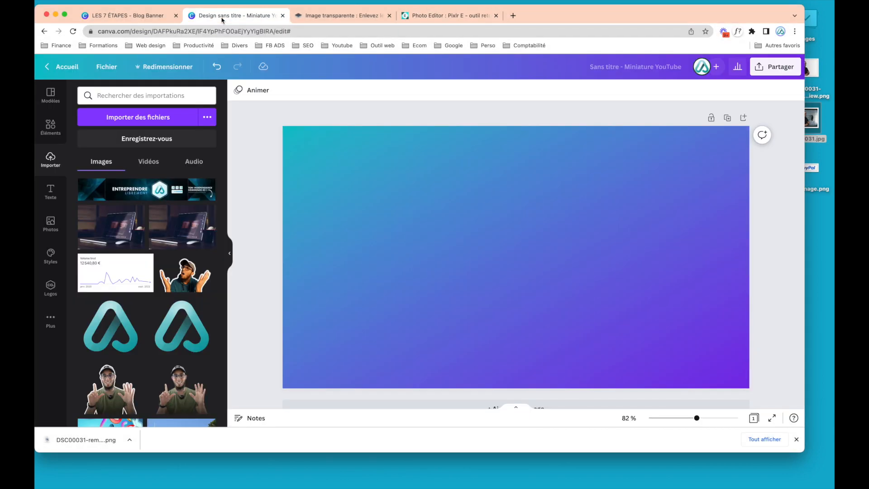
drag(742, 18, 717, 18)
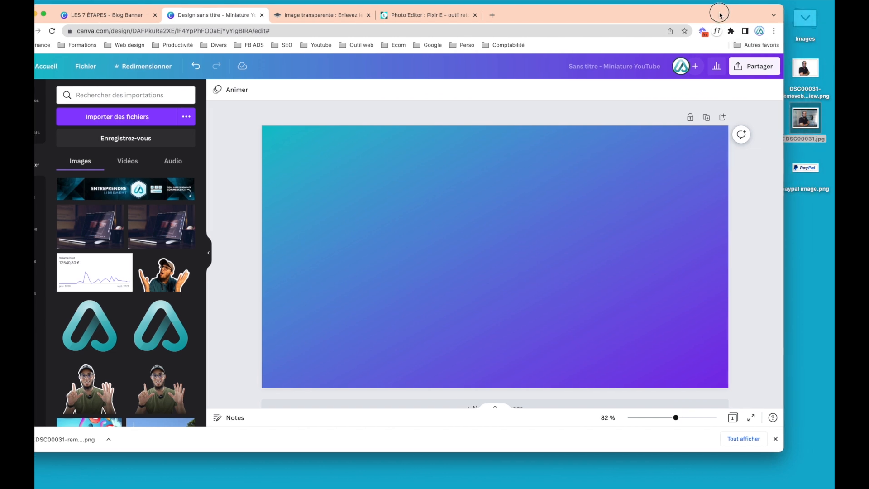
drag(805, 67, 644, 341)
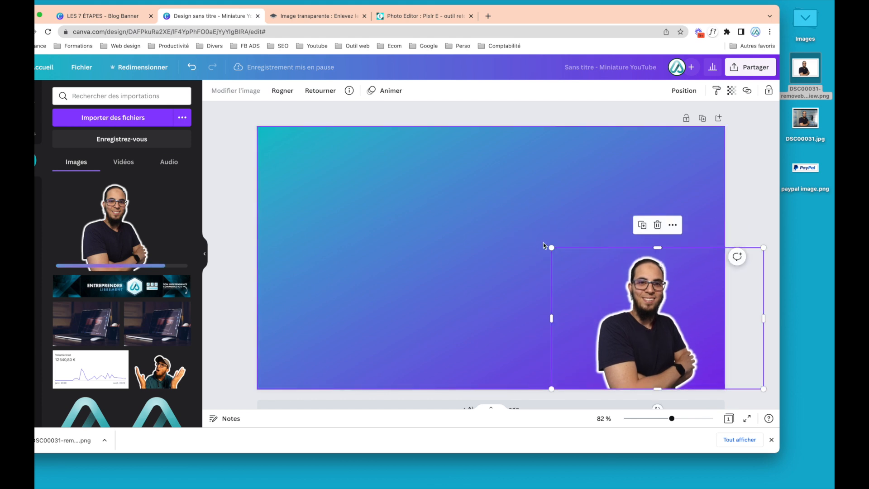
drag(549, 247, 456, 183)
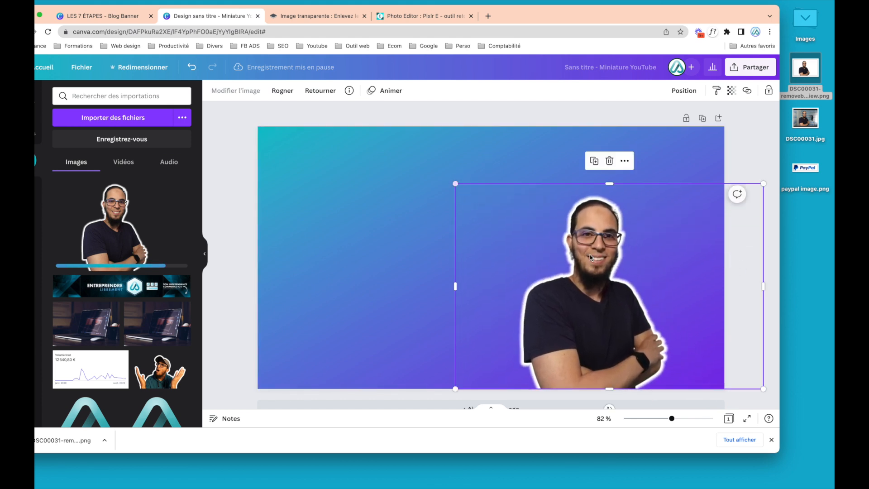
drag(627, 274, 735, 260)
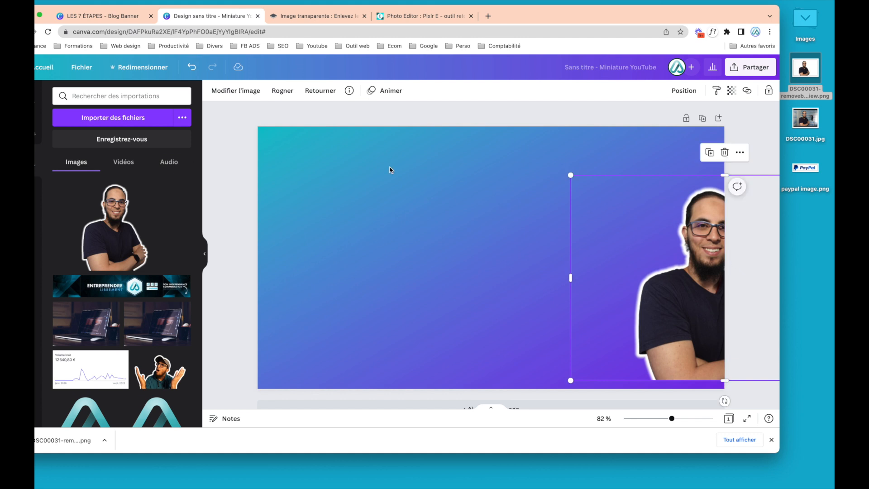
Insert the uploaded photo of the man with crossed arms before the tiled wall and place it beside the glowing cutout
drag(506, 14, 589, 15)
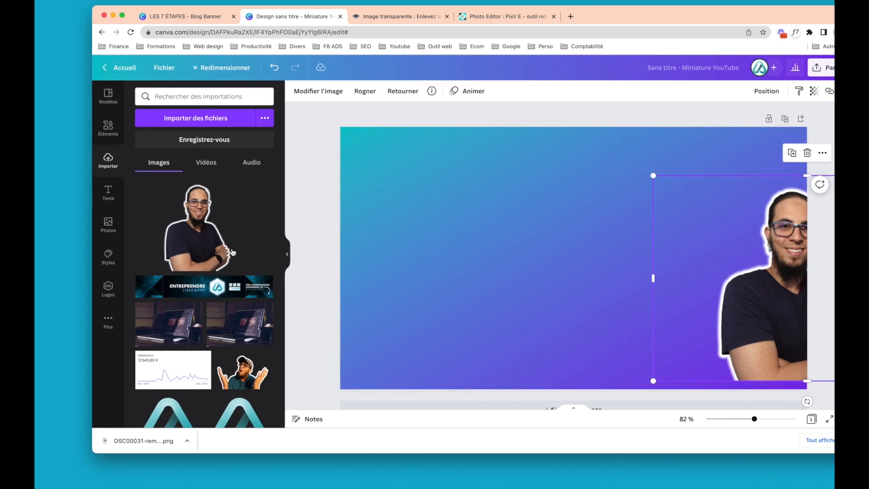
scroll(180, 274, down, 6)
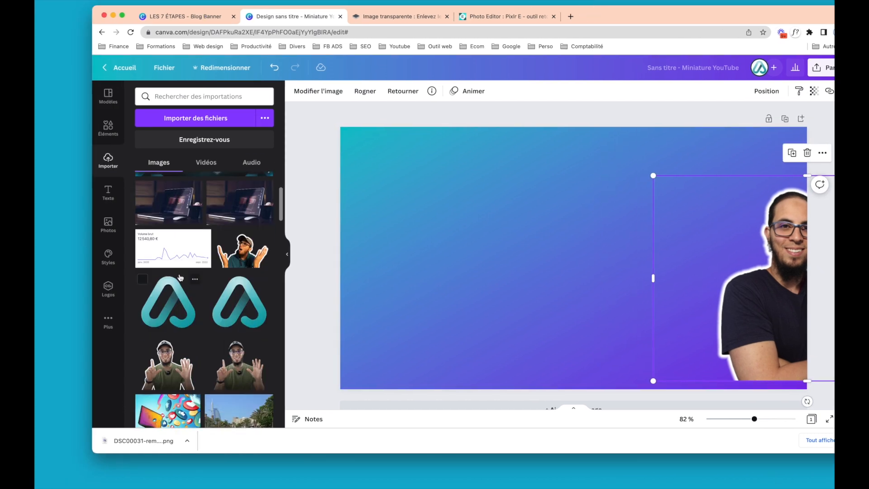
scroll(180, 277, down, 10)
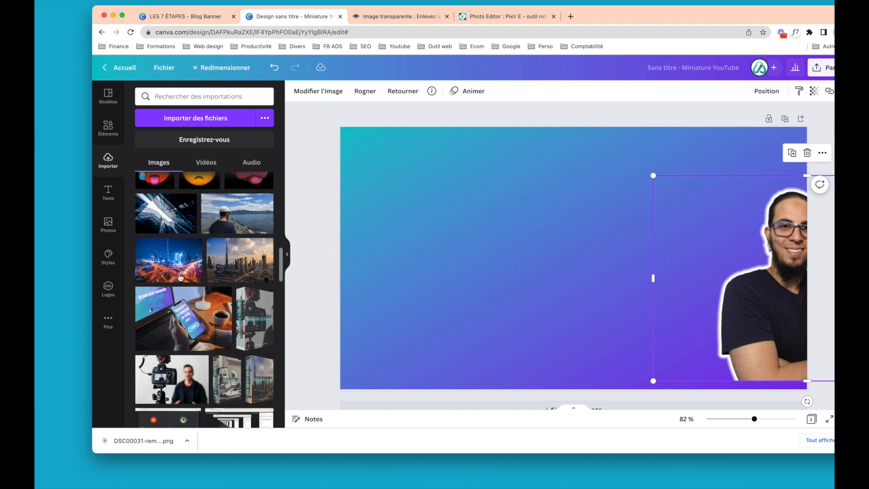
click(246, 185)
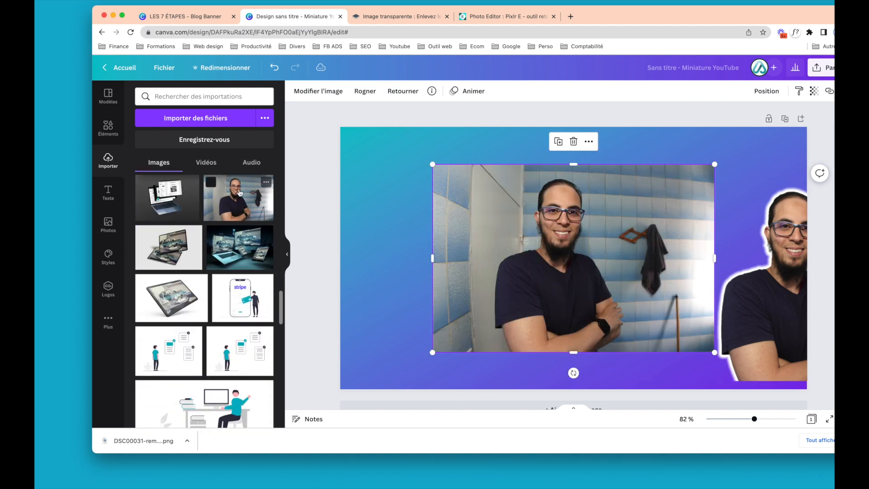
drag(565, 212, 532, 238)
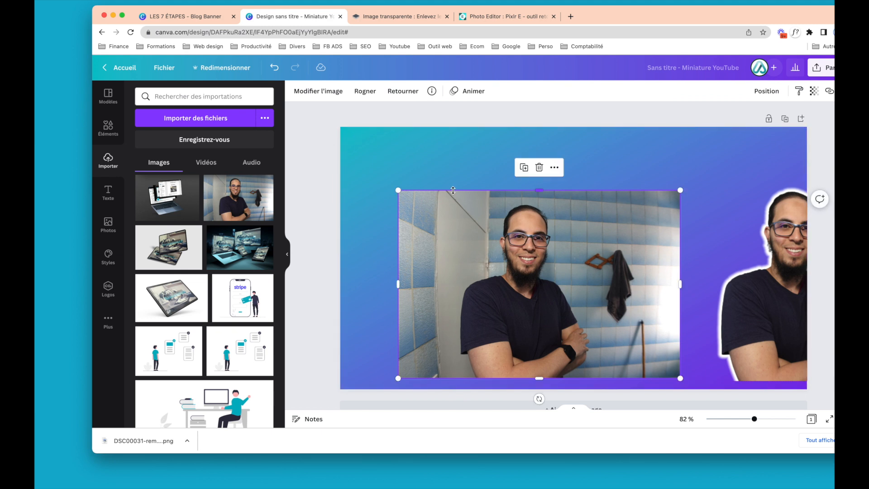
Remove the tiled-wall background from the inserted photo with the background eraser and apply it
click(329, 92)
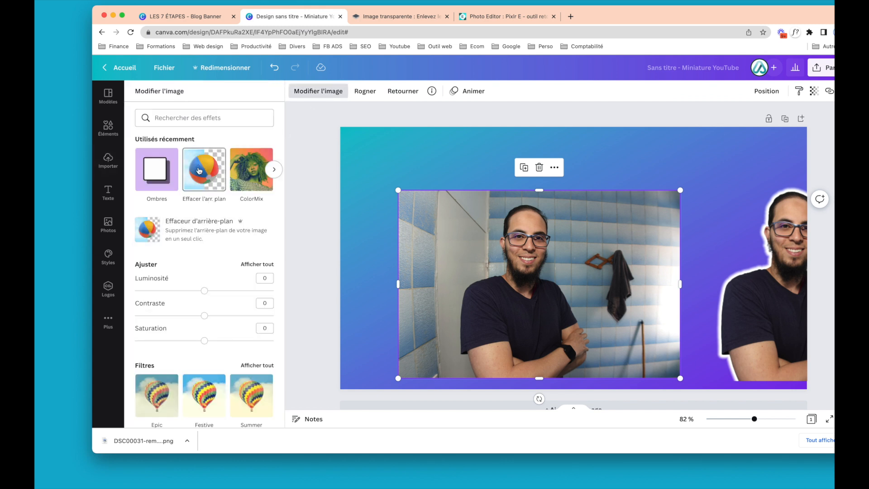
click(199, 171)
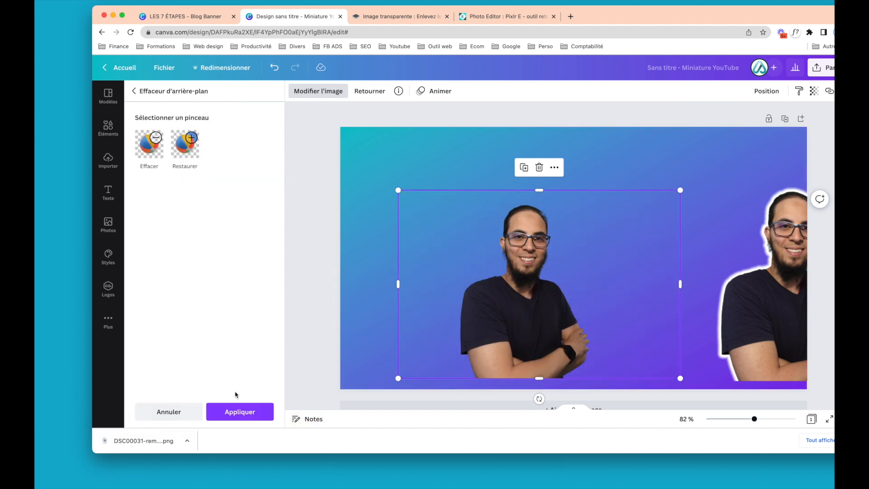
click(240, 419)
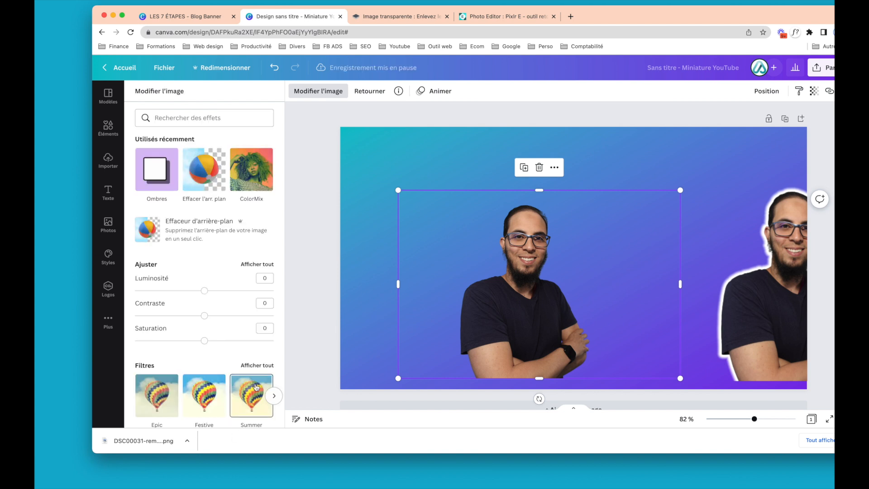
Add the Brillance shadow effect to the new cutout and set its colour to white
click(151, 176)
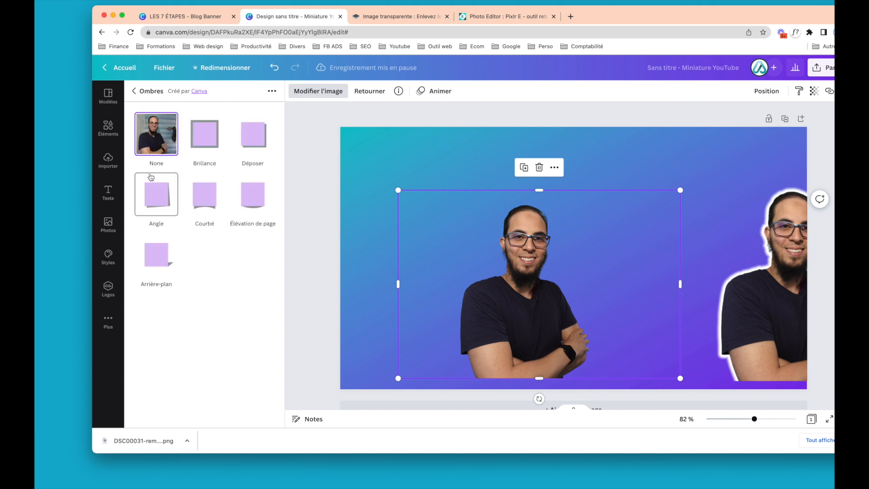
click(204, 130)
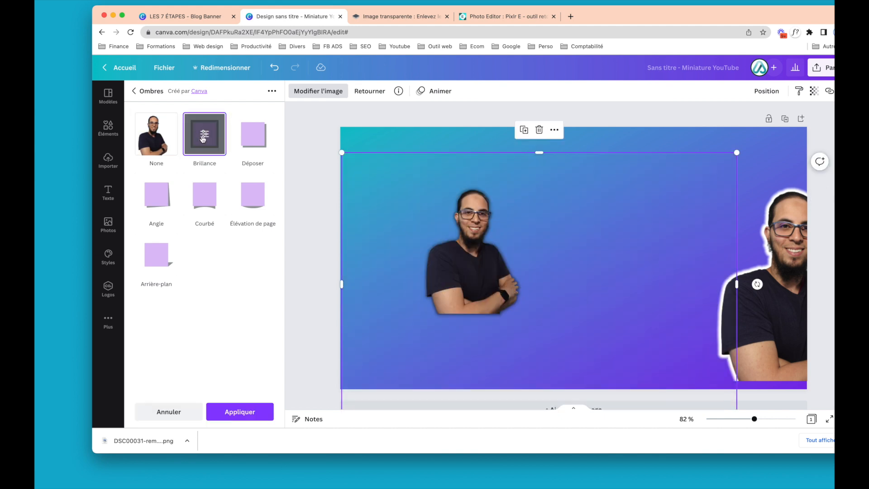
click(203, 137)
click(269, 215)
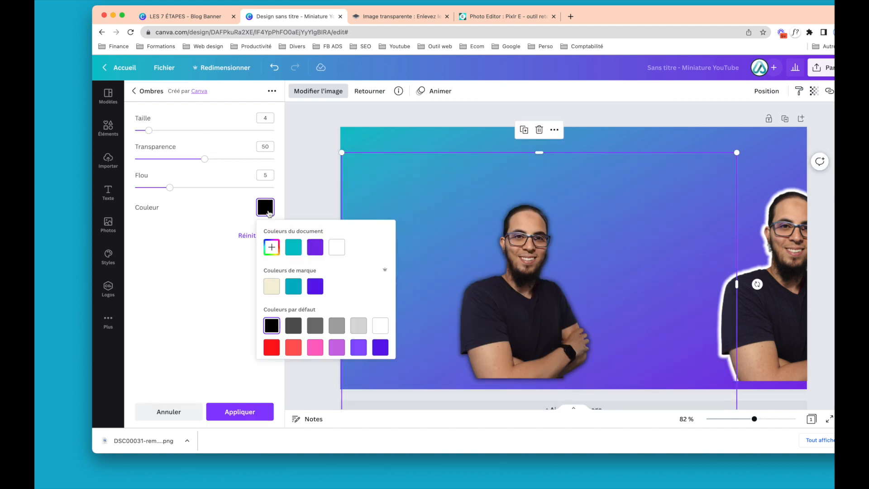
click(339, 246)
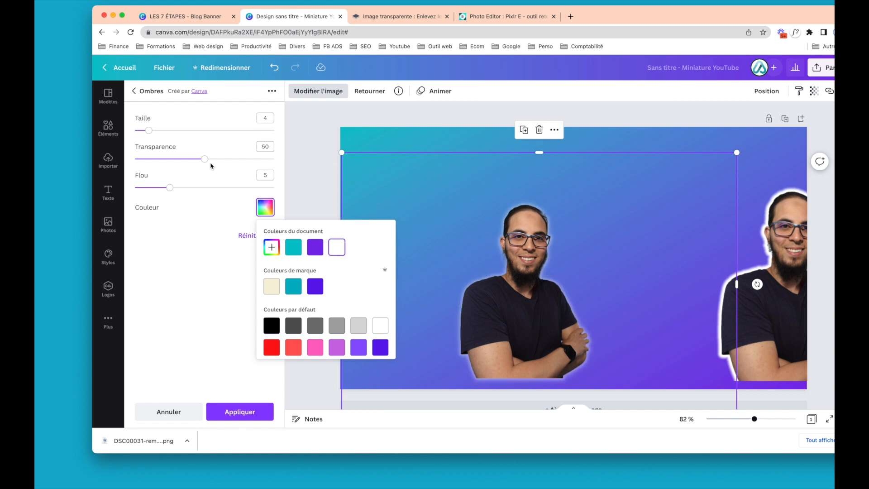
Set the new cutout's white glow to size 14, transparency 78 and blur 3, and apply it
drag(146, 131, 187, 132)
drag(207, 159, 244, 168)
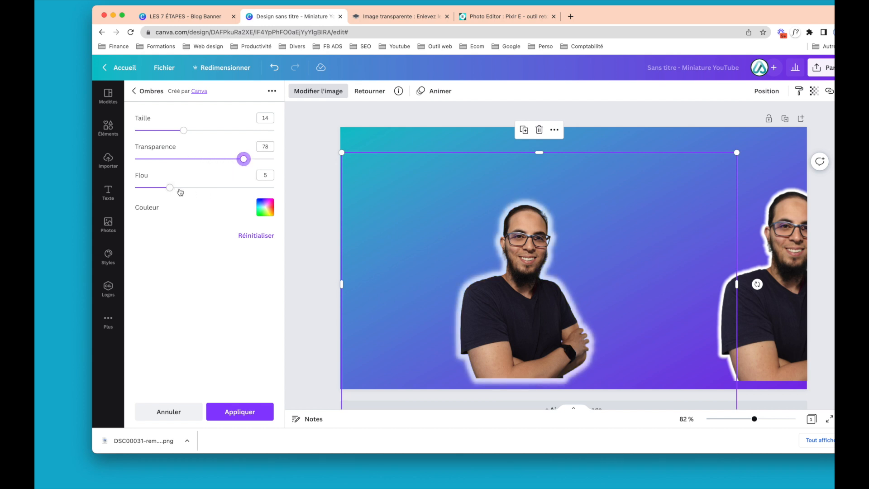
mouse_move(172, 190)
mouse_down()
mouse_move(245, 191)
mouse_move(144, 190)
mouse_move(159, 194)
mouse_up()
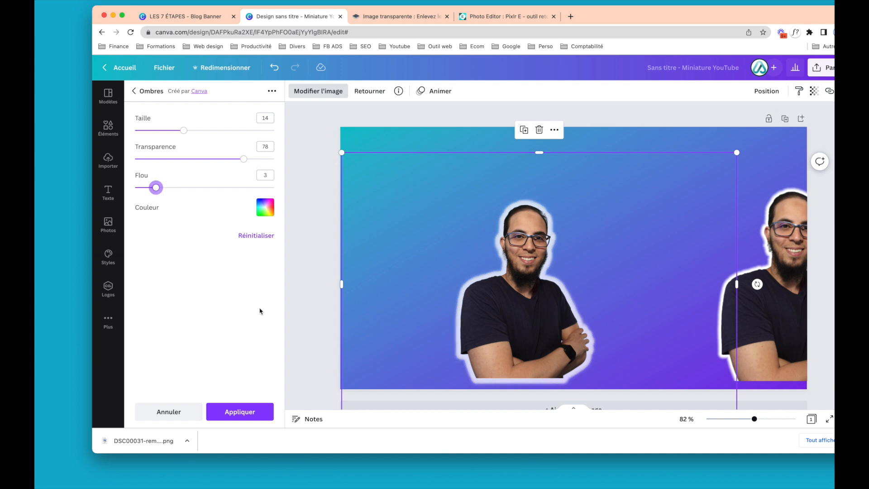
click(242, 411)
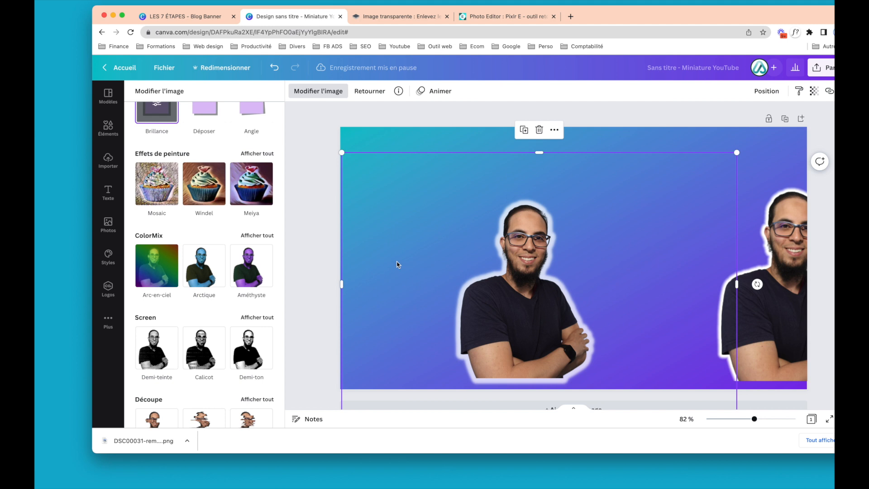
Move both glowing cutouts so they stand side by side on the page for comparing the Canva and free-tool results
click(444, 134)
drag(543, 254, 478, 267)
drag(781, 271, 723, 278)
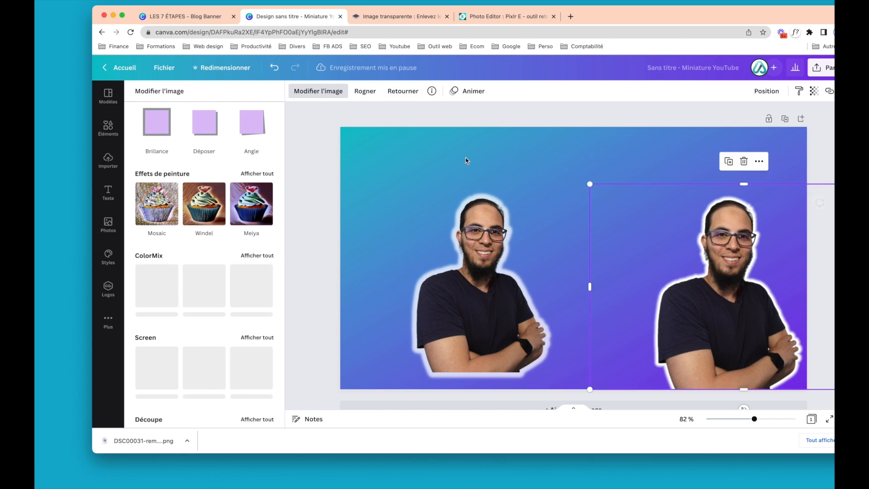
click(398, 16)
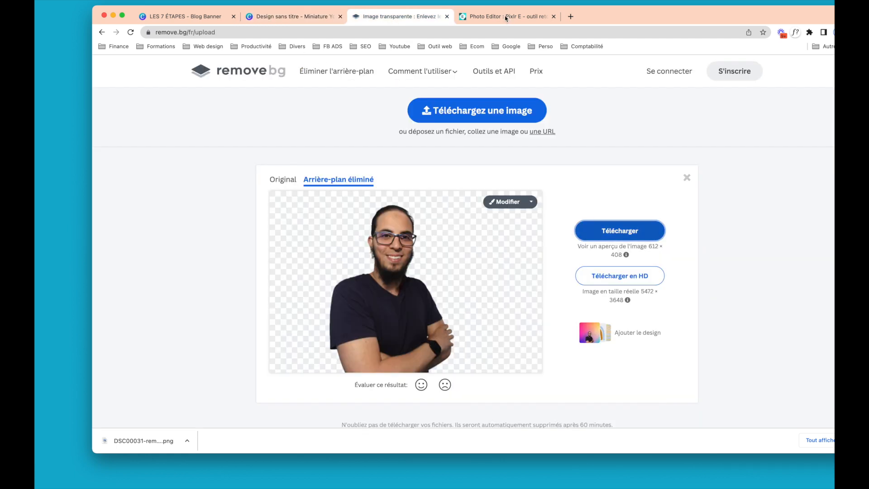
click(289, 16)
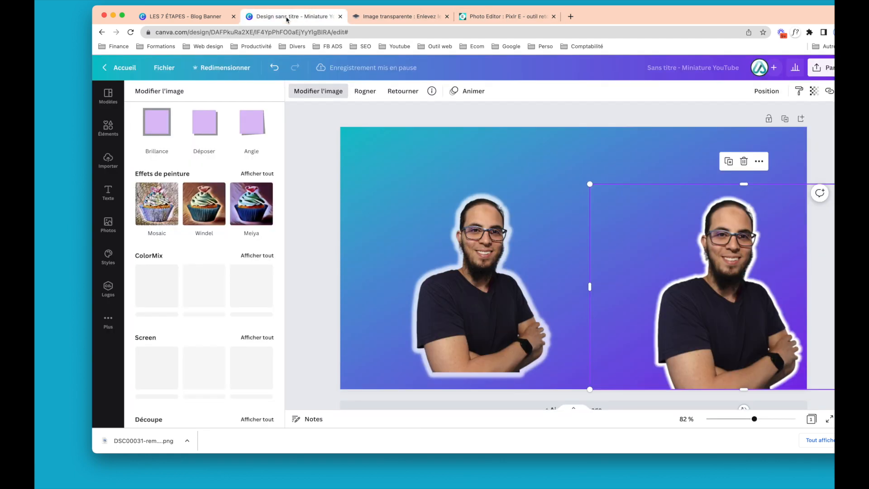
Delete the cutout made with Canva's own effects and shift the remaining glowing cutout slightly left
click(479, 283)
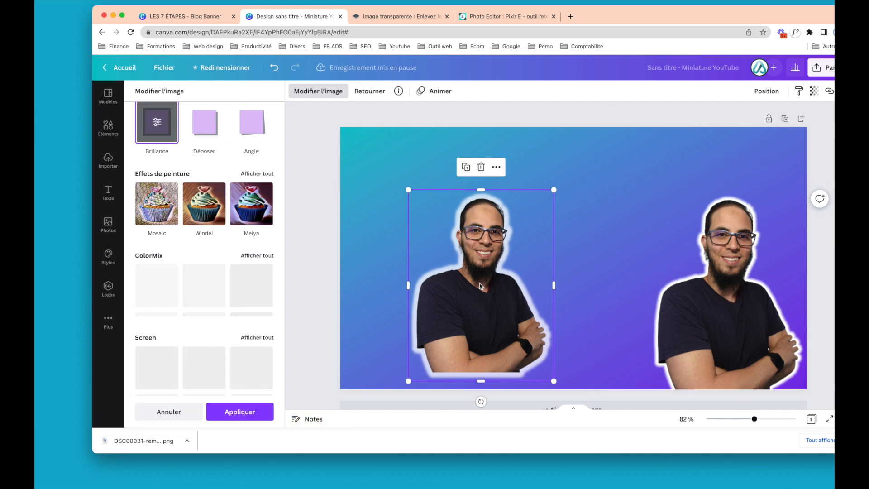
key(Delete)
drag(700, 304, 668, 301)
click(467, 294)
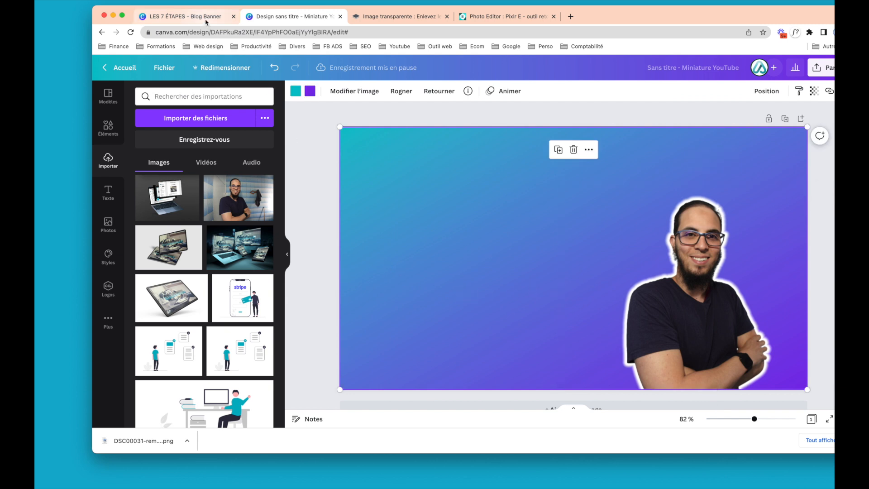
Add the heading "COMMENT GAGNER DE L'ARGENT AVEC PAYPAL ?" at size 36.1 near the top edge of the thumbnail
click(183, 16)
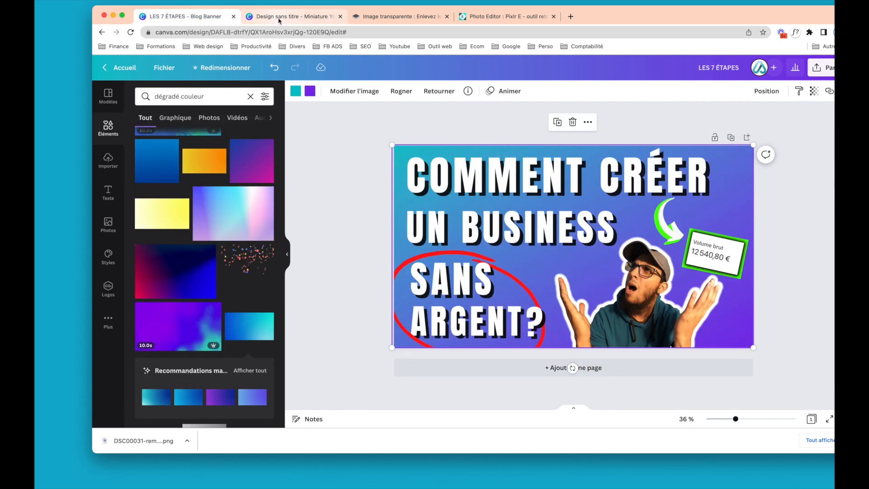
click(289, 16)
click(303, 130)
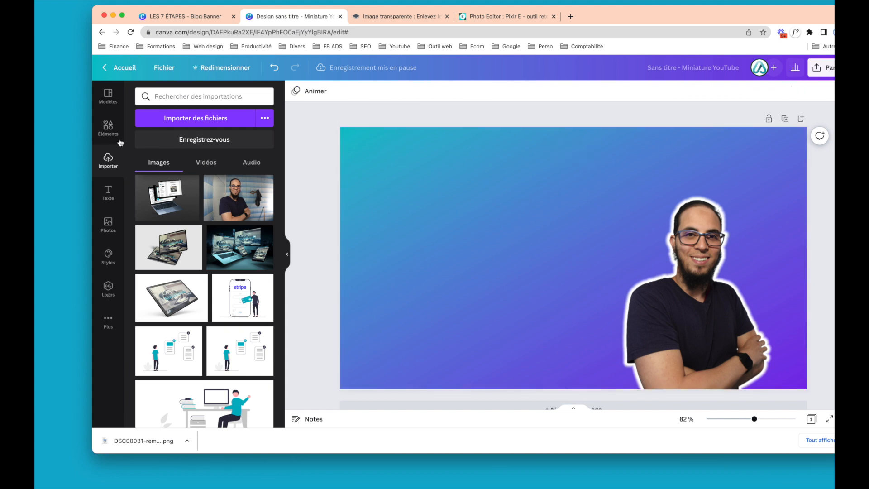
click(116, 198)
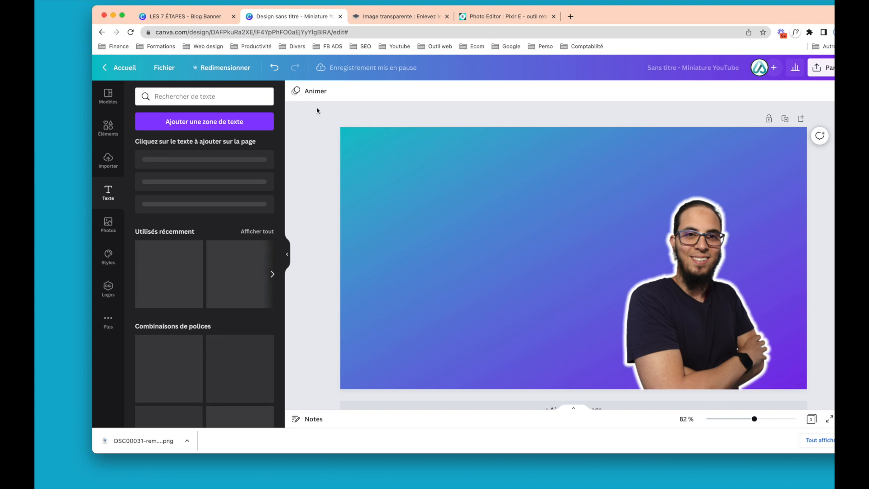
click(198, 128)
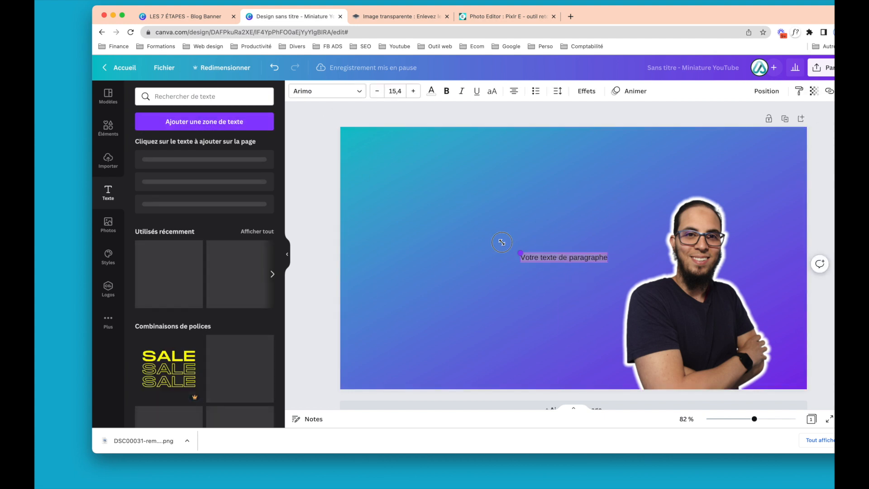
drag(513, 282, 569, 183)
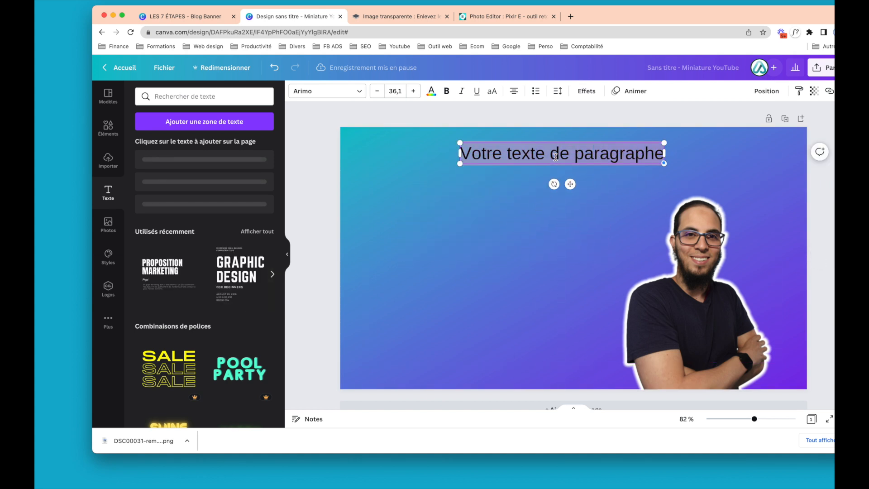
text(COMMENT)
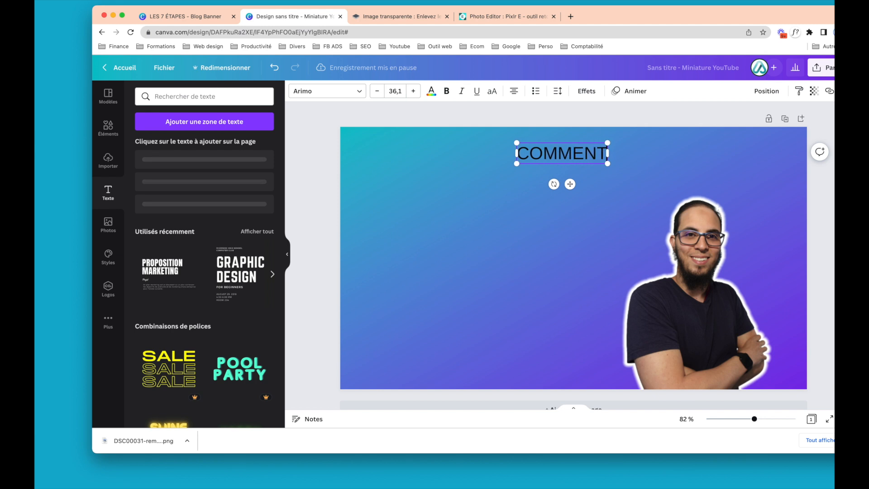
text( GAGNER DE)
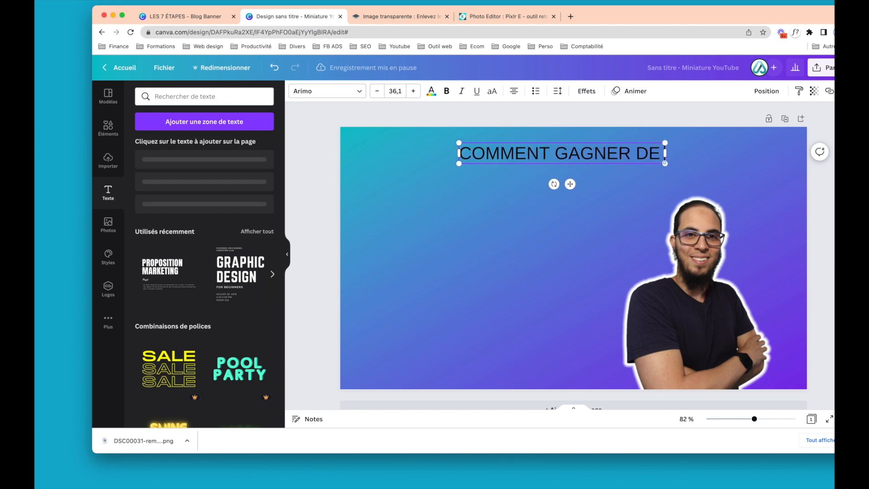
text( L'ARGENT A)
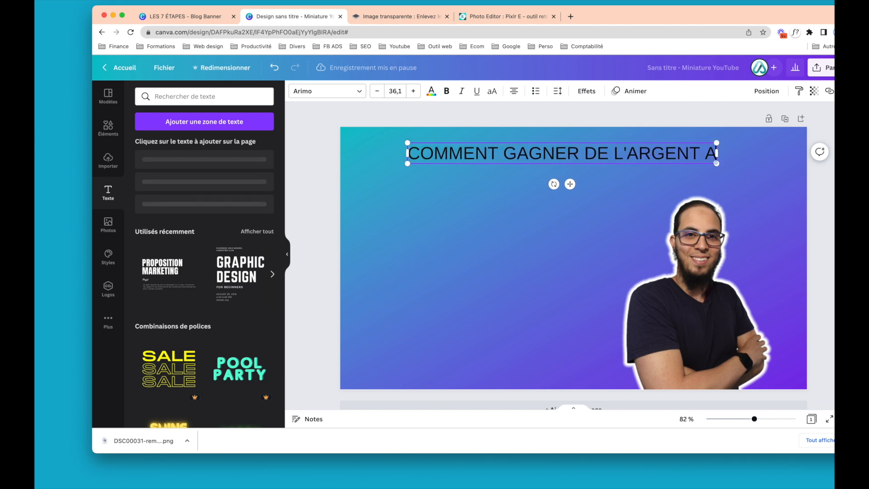
text(VEC PAYPAL)
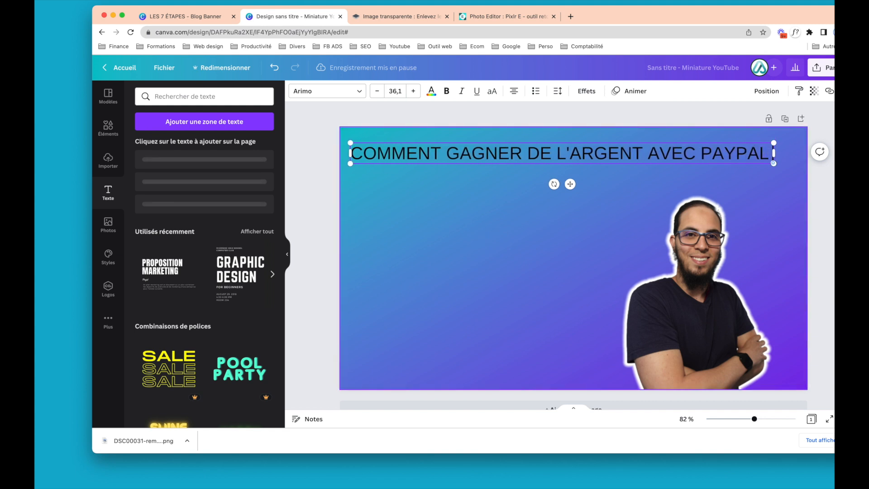
text( ?)
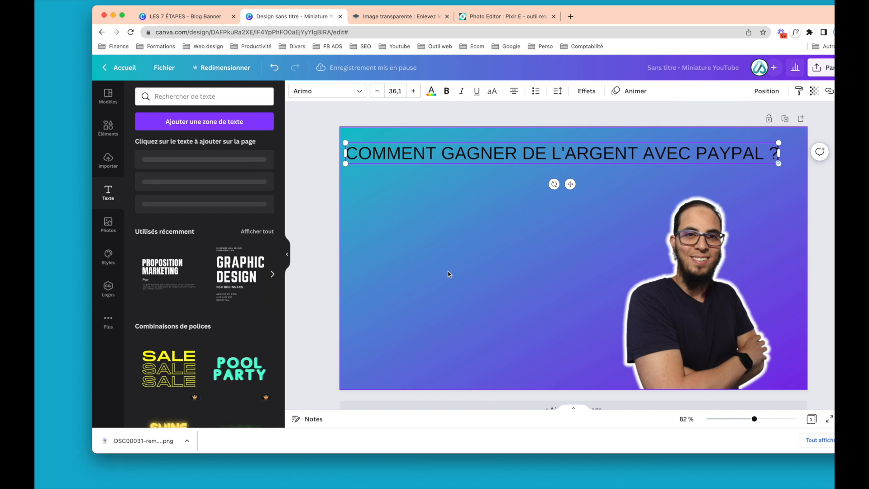
click(483, 203)
Centre the heading horizontally and set its font to Anton, like the title in the LES 7 ÉTAPES reference thumbnail
click(463, 158)
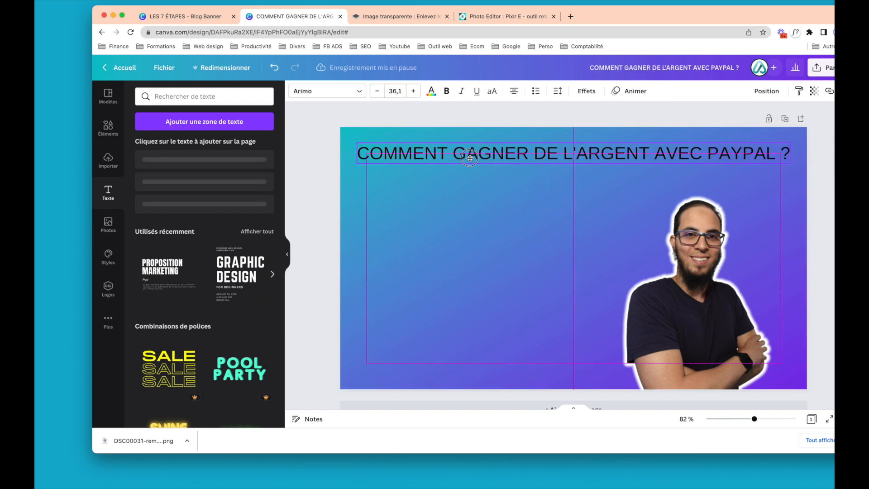
click(356, 94)
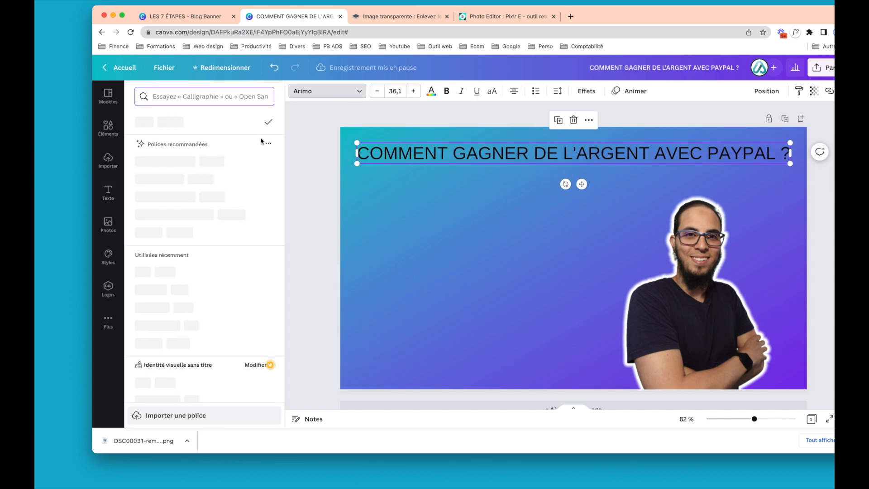
text(anton)
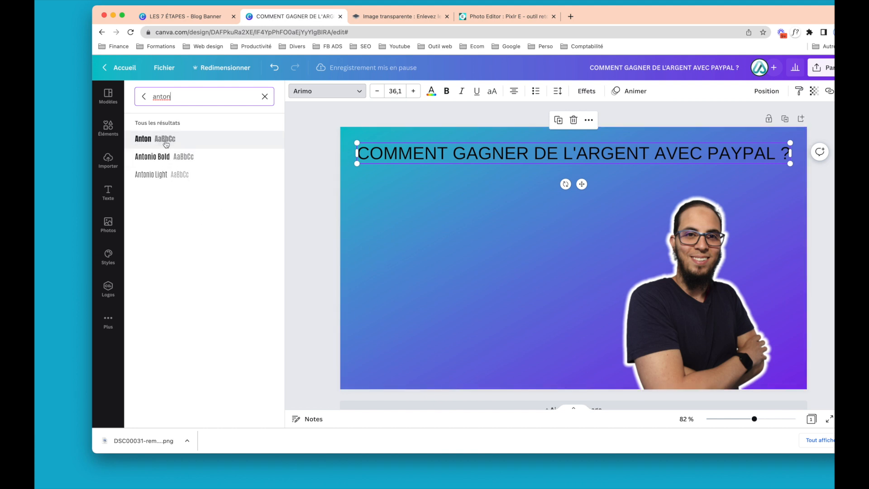
click(153, 136)
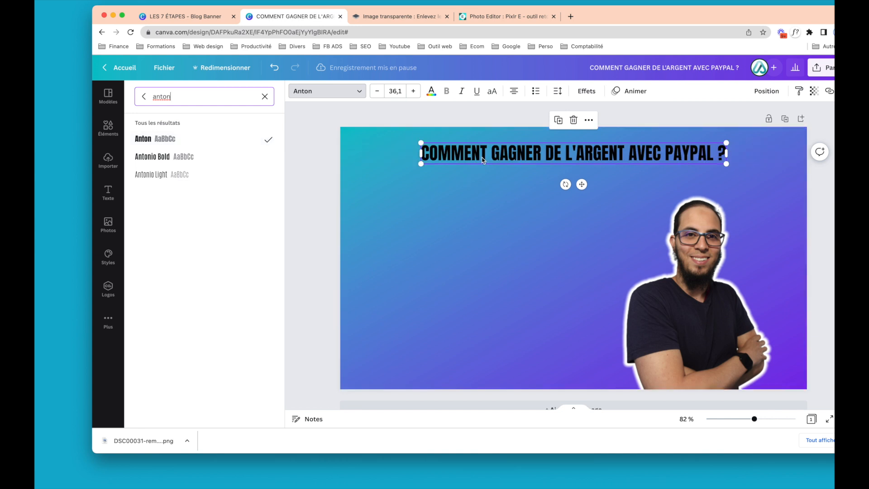
click(196, 21)
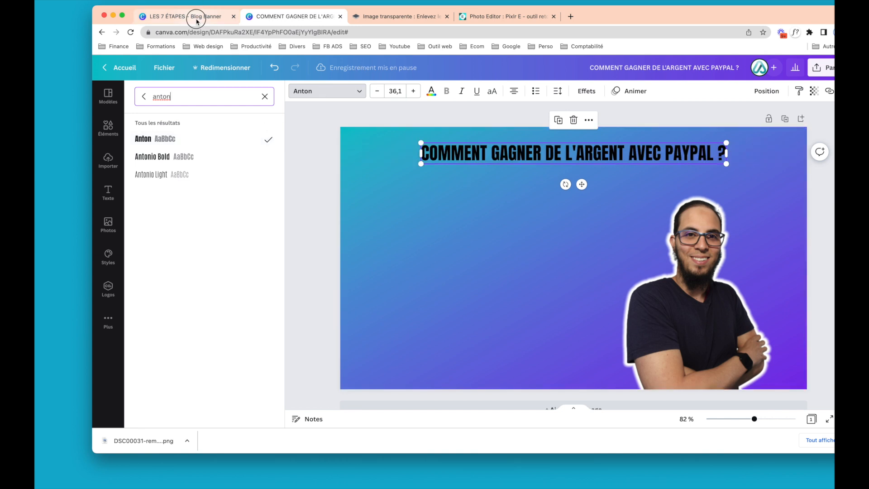
click(190, 16)
mouse_move(122, 18)
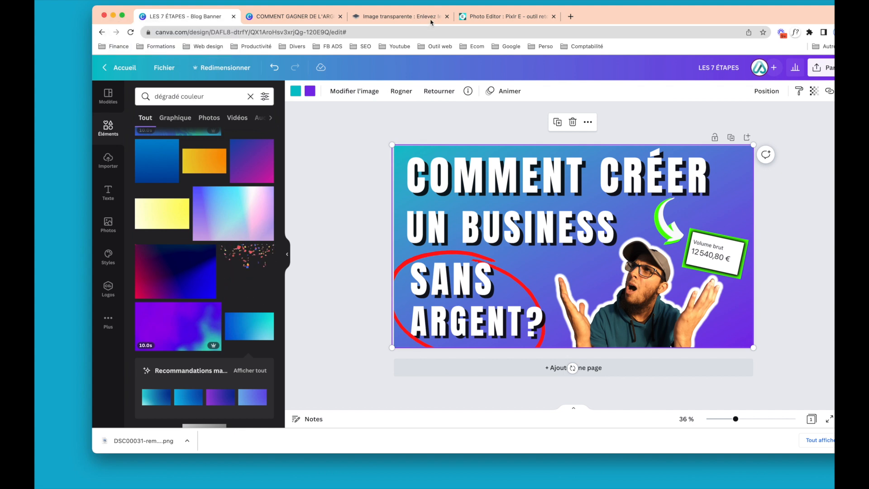
click(288, 17)
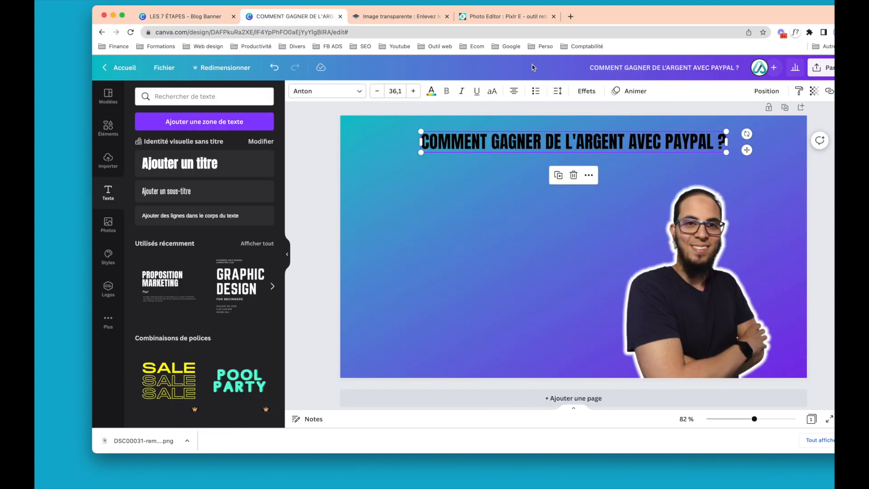
Insert the PayPal logo image from the desktop into the thumbnail and place it to the left of the man
drag(617, 18, 555, 17)
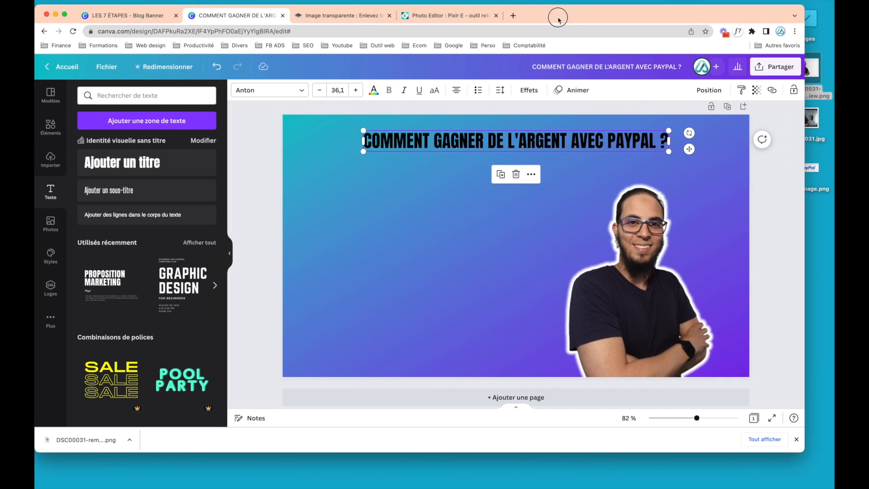
click(812, 172)
drag(812, 172, 438, 248)
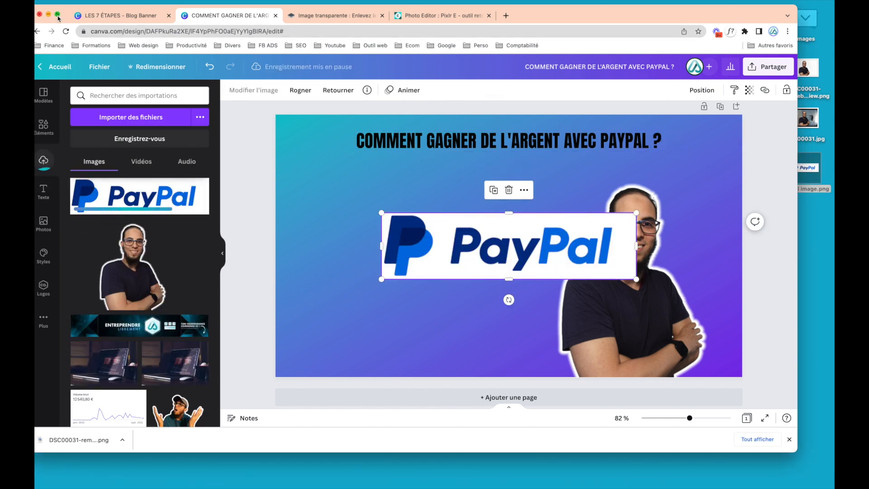
click(58, 16)
drag(498, 250, 428, 250)
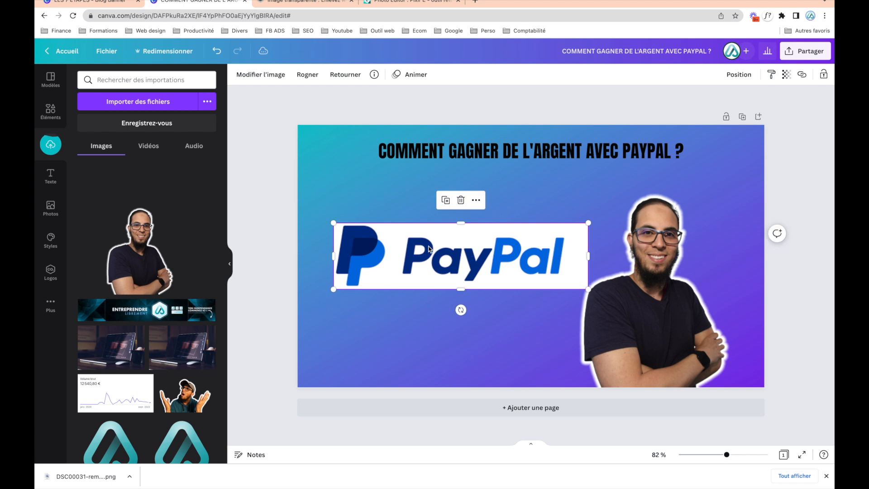
Remove the PayPal logo's white background with the background eraser, raise the logo closer to the heading and apply the removal
click(255, 75)
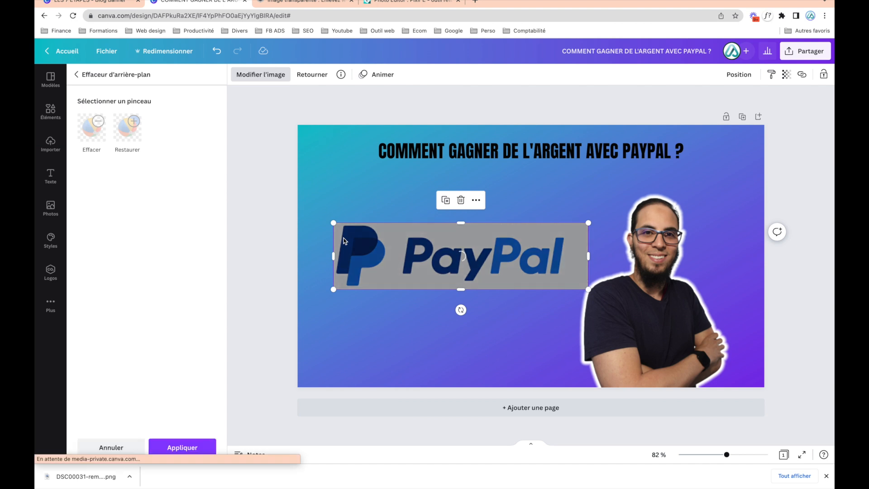
drag(432, 259, 428, 232)
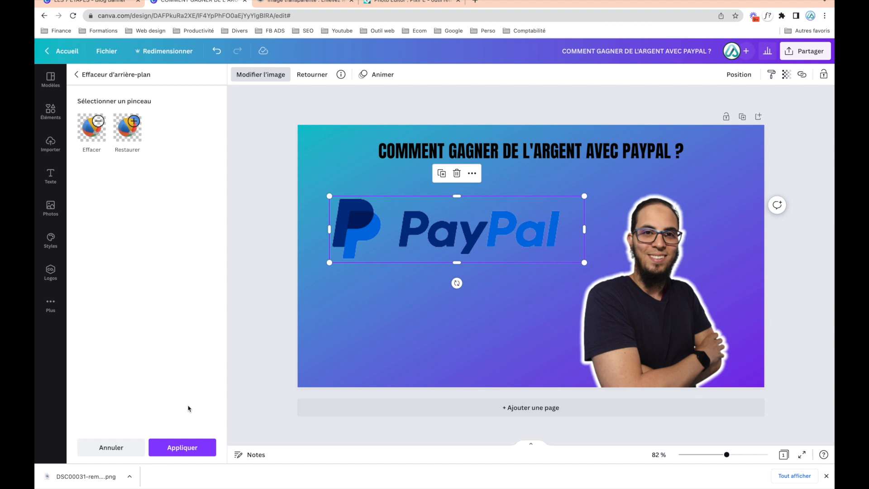
click(185, 447)
Add the Brillance shadow effect to the PayPal logo and set its colour to white
click(103, 164)
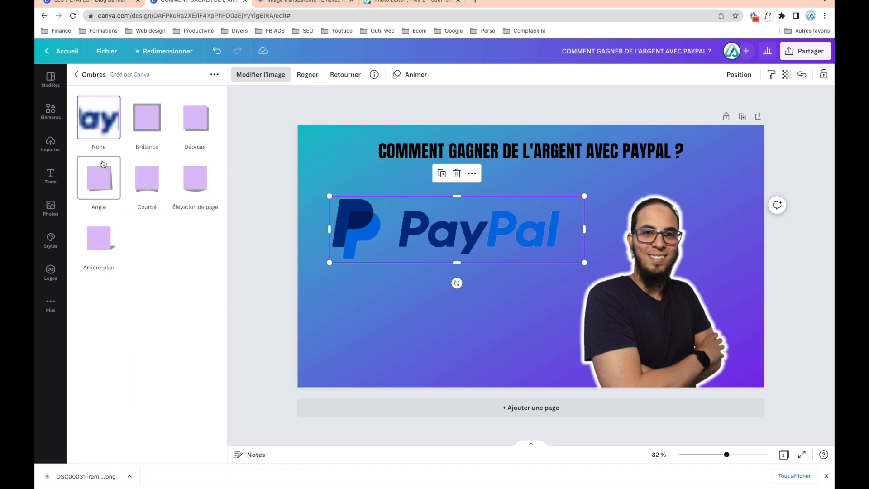
click(152, 117)
click(152, 118)
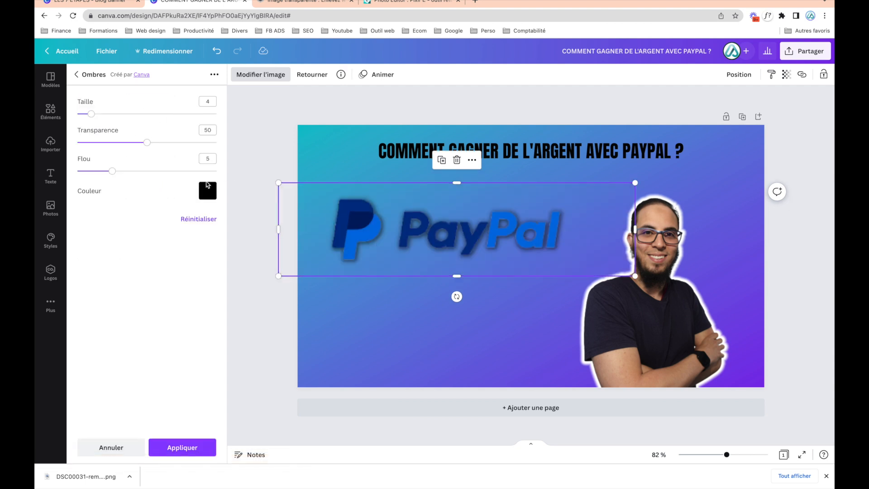
click(207, 186)
click(301, 232)
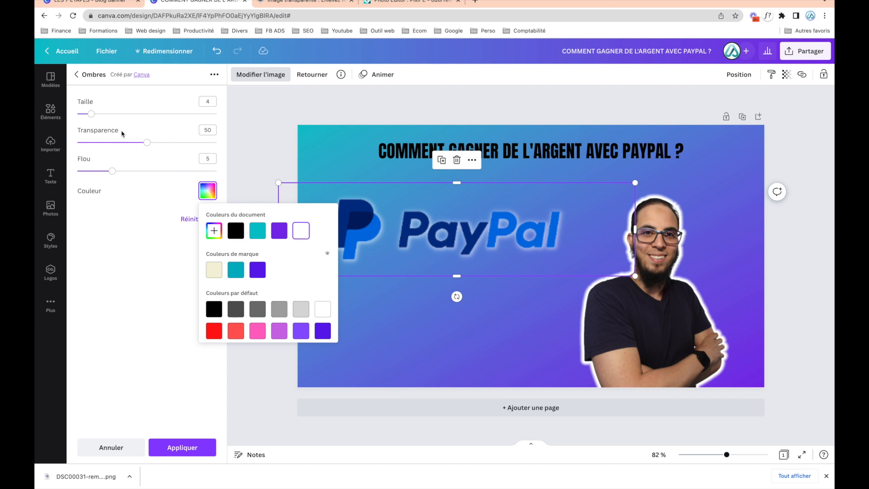
Set the logo's glow to transparency 87, blur 0 and a size slightly under 12, and apply it
drag(112, 171, 170, 173)
drag(91, 114, 74, 176)
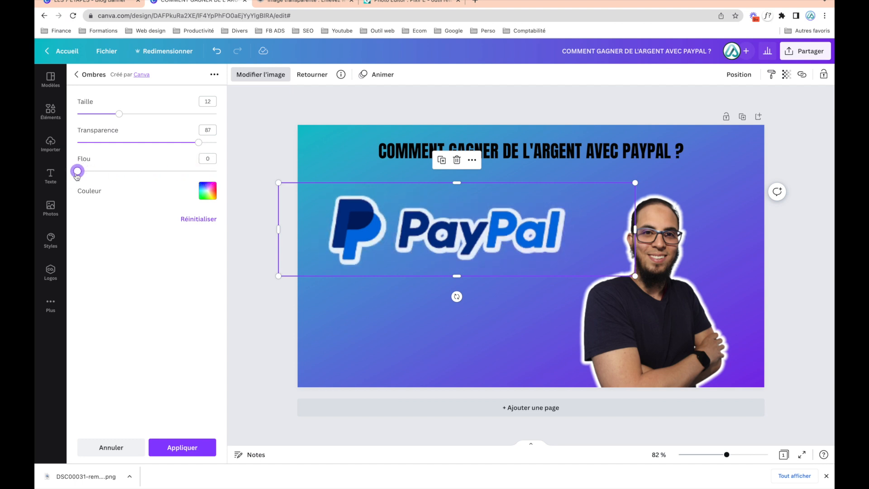
mouse_move(120, 117)
mouse_down()
mouse_move(142, 114)
mouse_move(103, 114)
mouse_move(112, 118)
mouse_up()
click(254, 156)
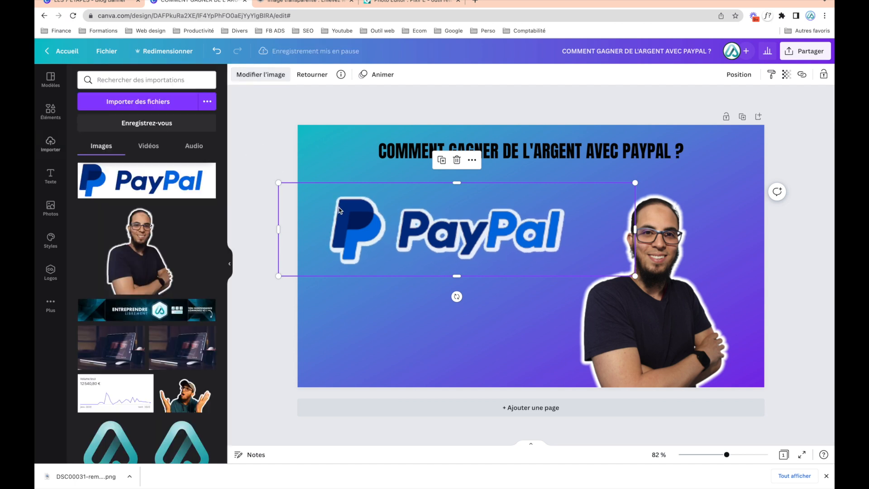
Shrink the PayPal logo and keep it beneath the heading, to the left of the man
drag(328, 195, 375, 227)
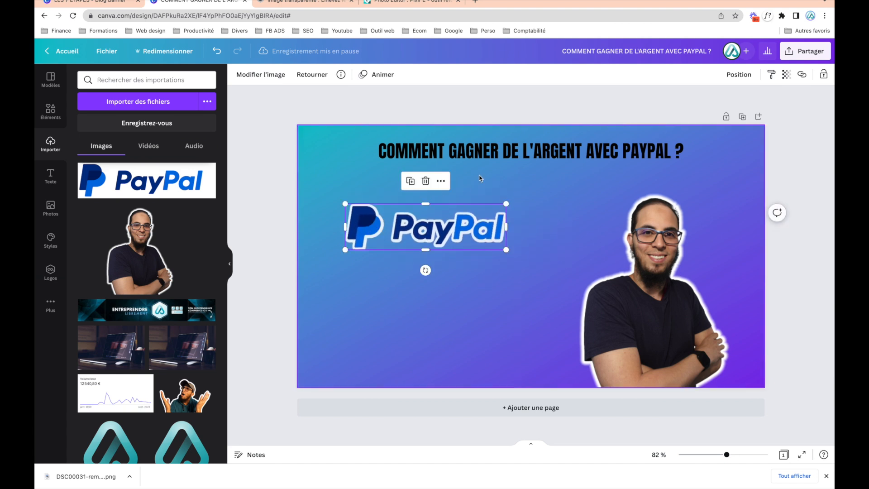
Change the colour of the whole heading text to white
click(487, 147)
click(488, 149)
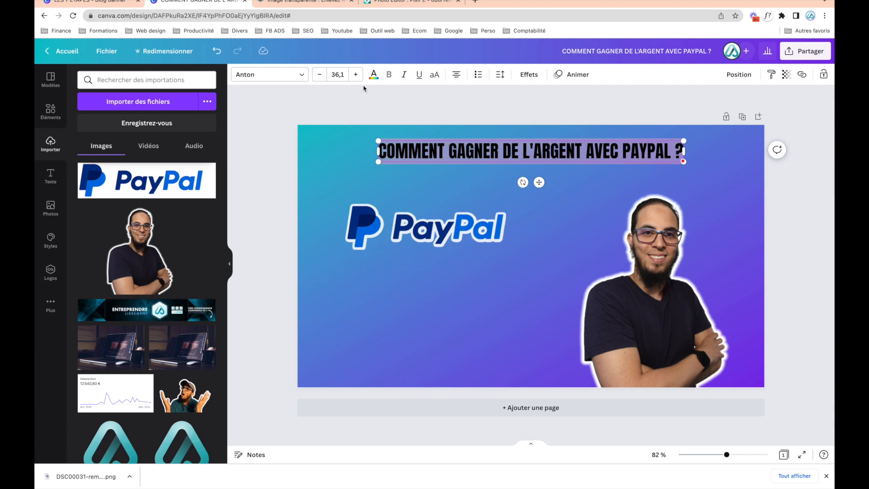
click(373, 76)
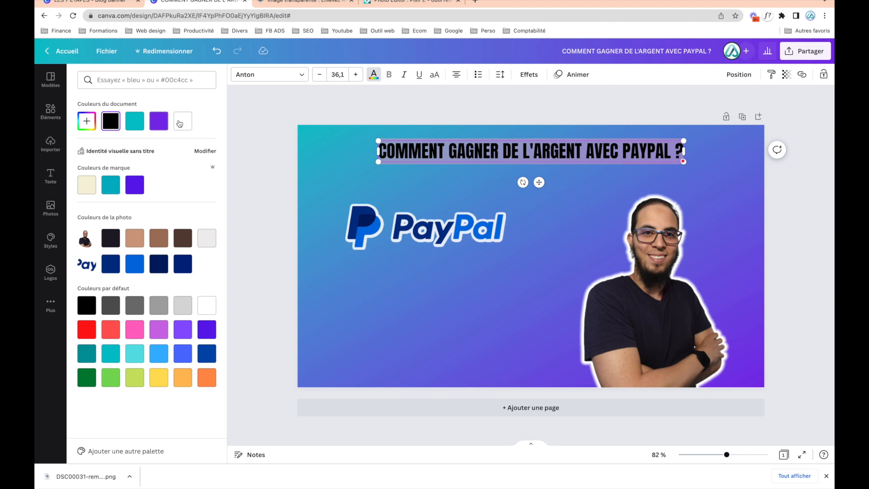
click(180, 123)
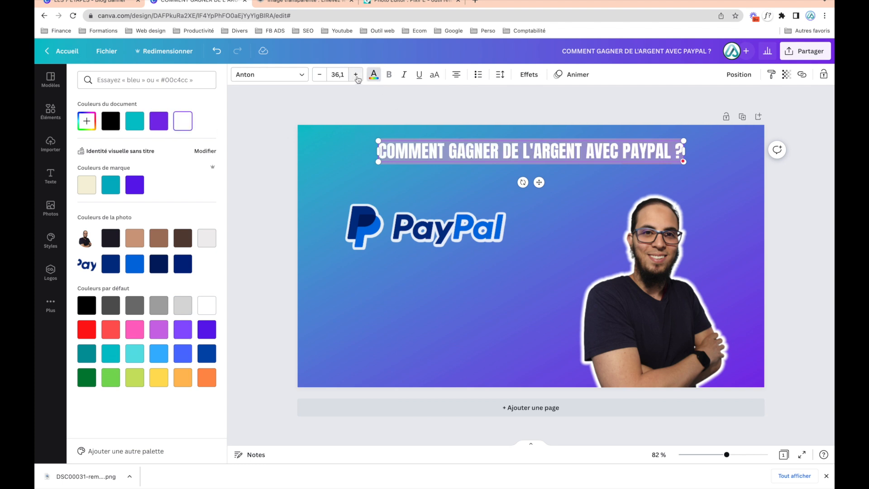
Enlarge the heading to font size 49.1 and raise it slightly so it spans the top of the thumbnail
drag(356, 76, 356, 75)
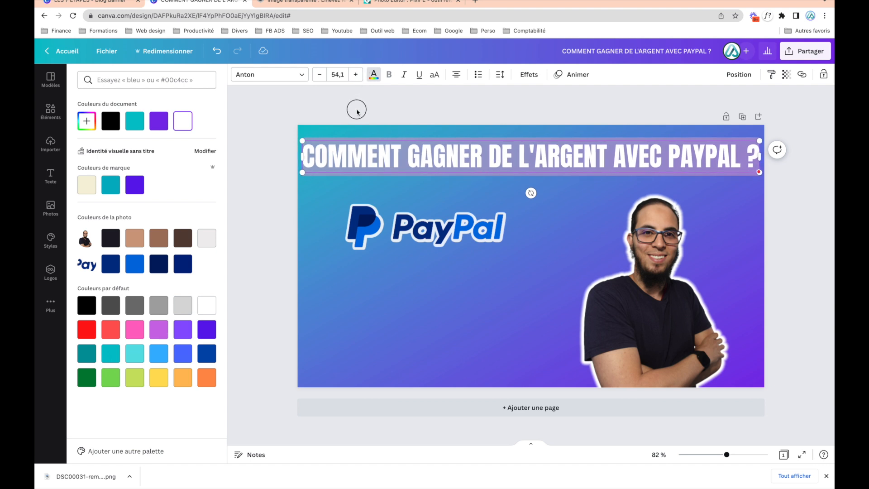
click(404, 157)
drag(417, 156, 421, 152)
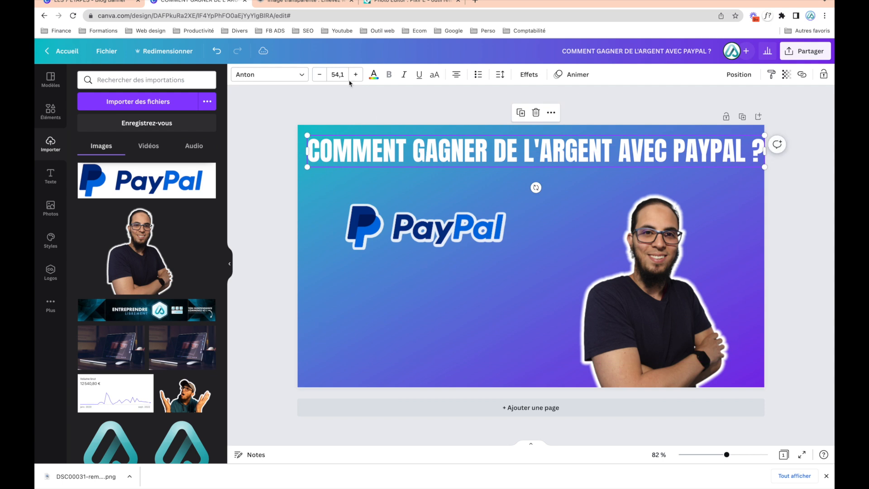
click(320, 75)
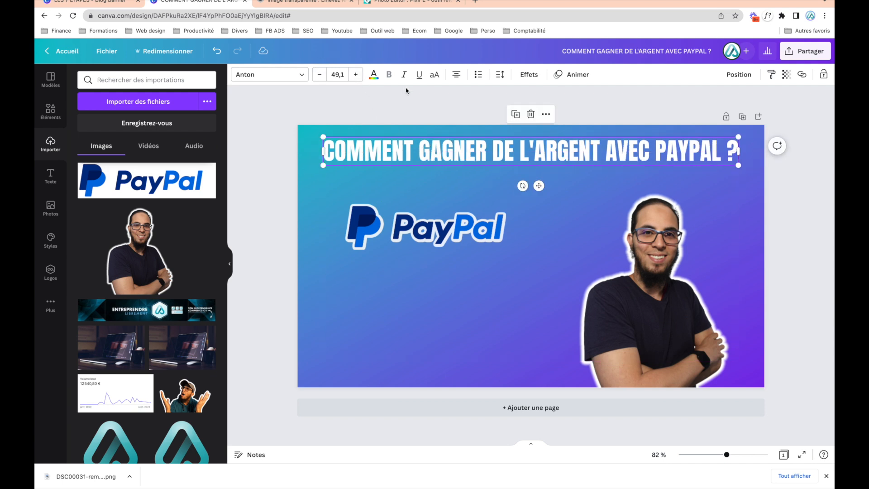
Apply the Ombré shadow effect to the heading in black with the distance set to 100
click(529, 75)
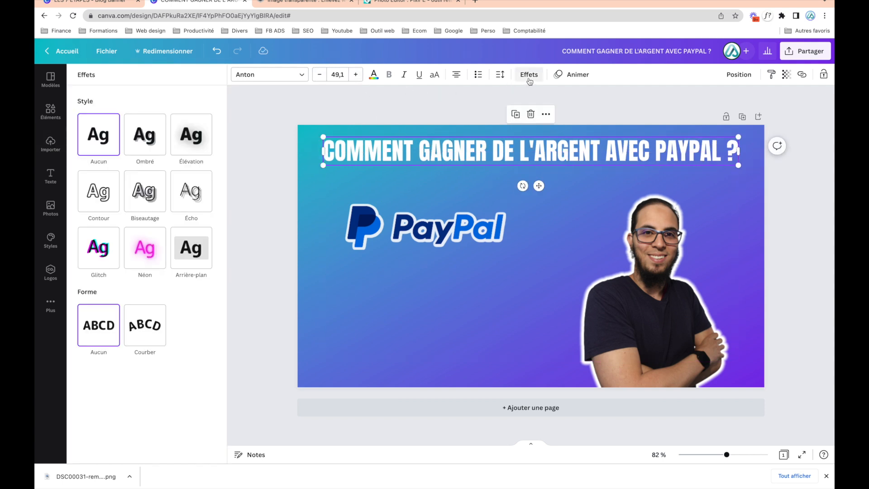
click(148, 141)
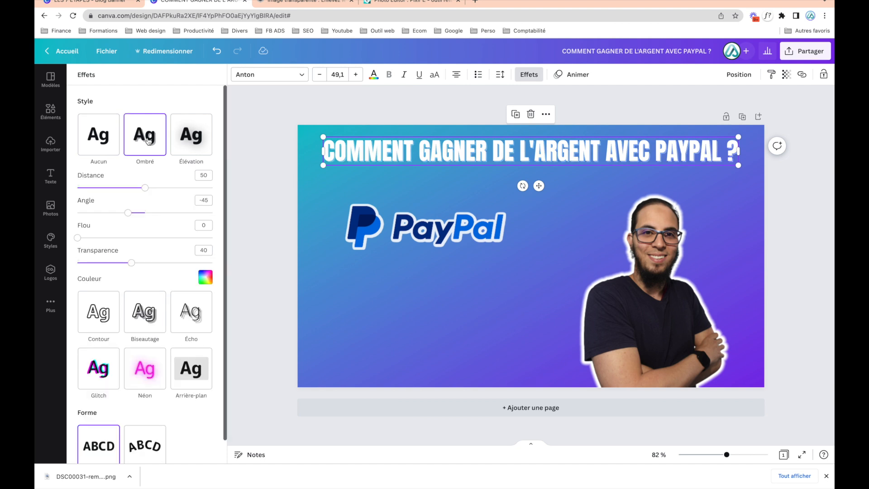
click(206, 276)
click(88, 391)
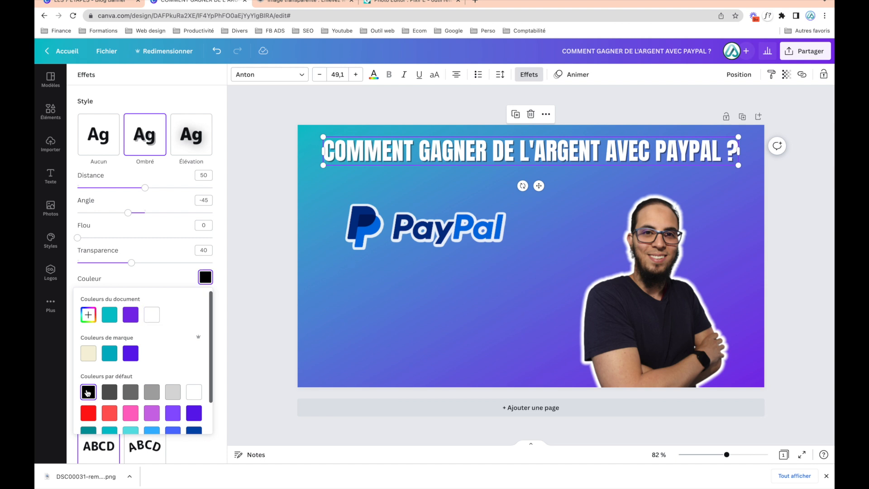
drag(145, 190, 185, 188)
scroll(319, 155, up, 5)
scroll(318, 155, up, 3)
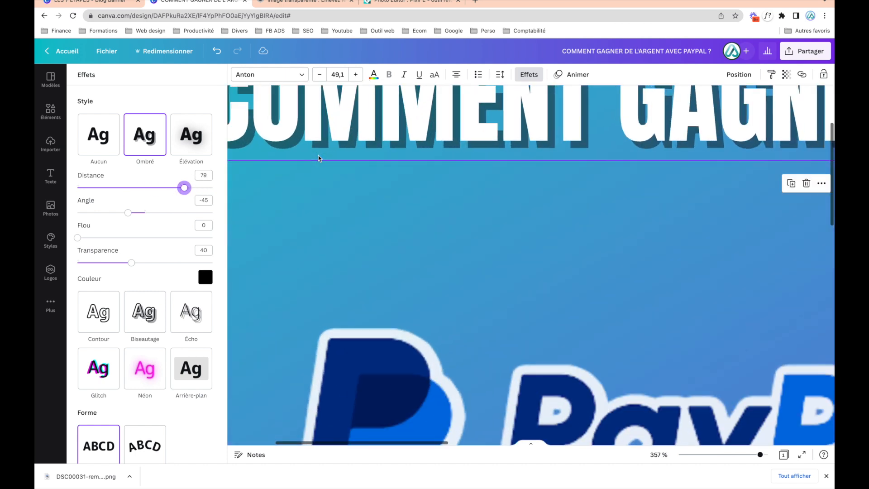
scroll(346, 213, up, 3)
drag(185, 187, 235, 199)
scroll(364, 310, down, 3)
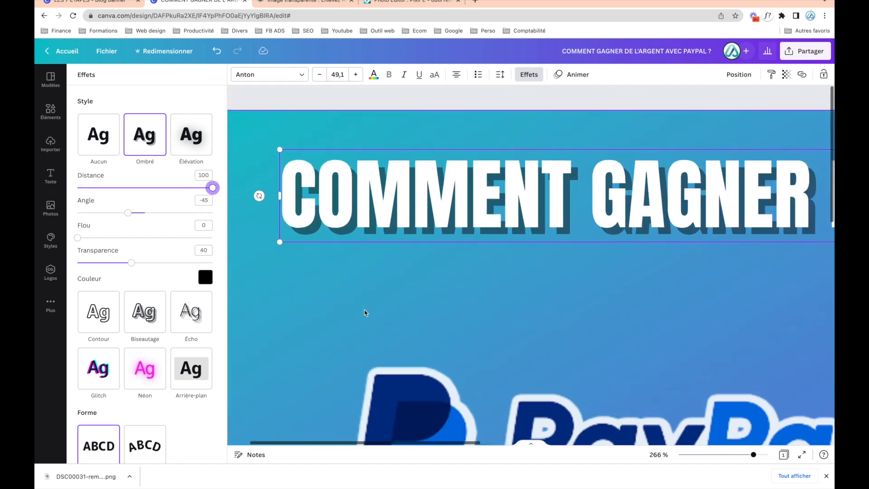
scroll(364, 309, down, 5)
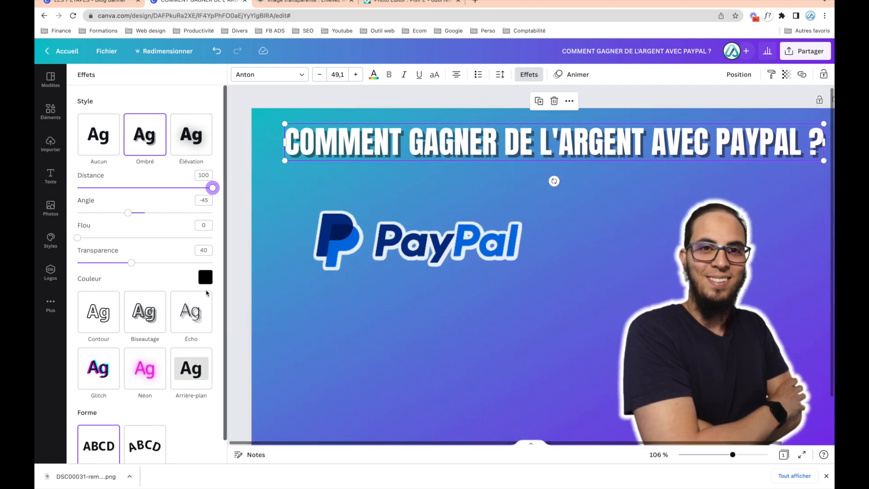
Set the heading shadow's transparency to 100 and angle to -39, keeping the blur at 0
drag(132, 263, 204, 262)
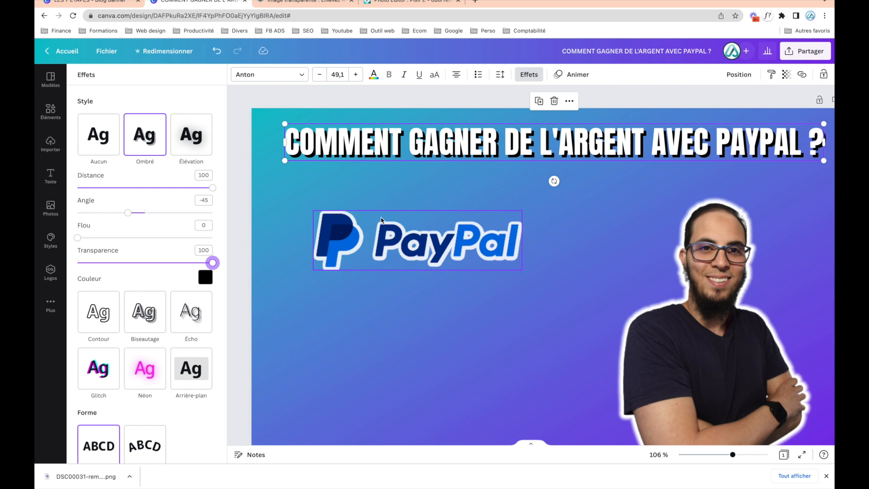
scroll(381, 221, down, 5)
scroll(381, 221, up, 3)
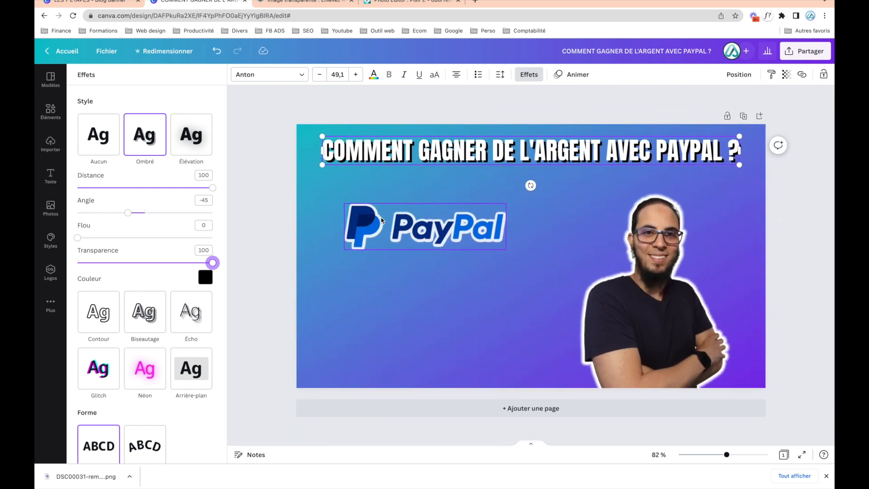
mouse_move(132, 216)
mouse_down()
mouse_move(156, 216)
mouse_move(113, 215)
mouse_move(132, 223)
mouse_up()
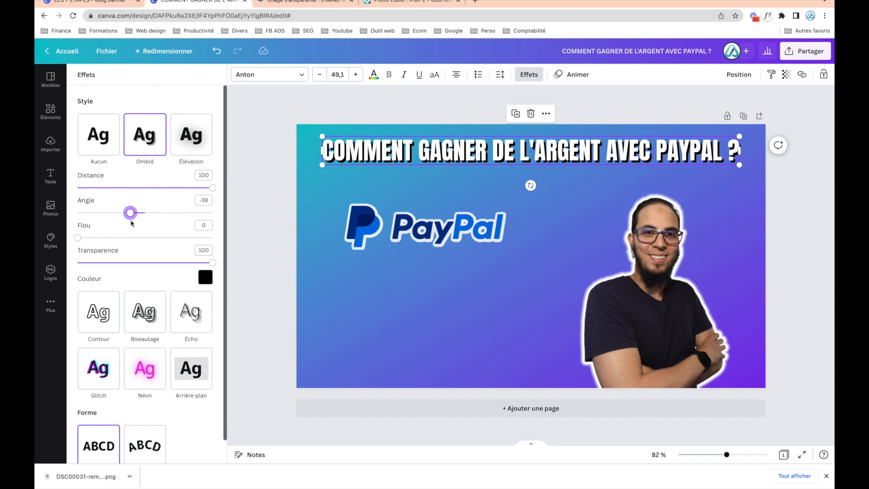
drag(77, 238, 48, 236)
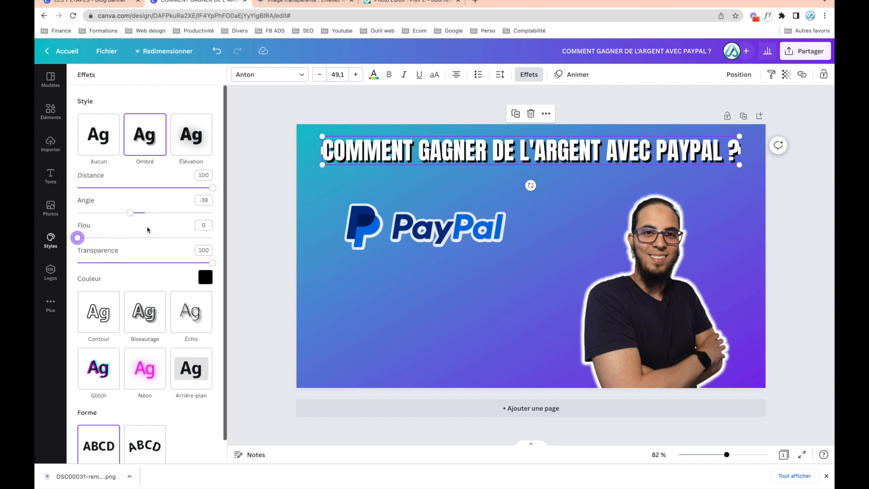
click(248, 182)
Enlarge the PayPal logo and align it with the start of the heading, just beneath it
click(393, 223)
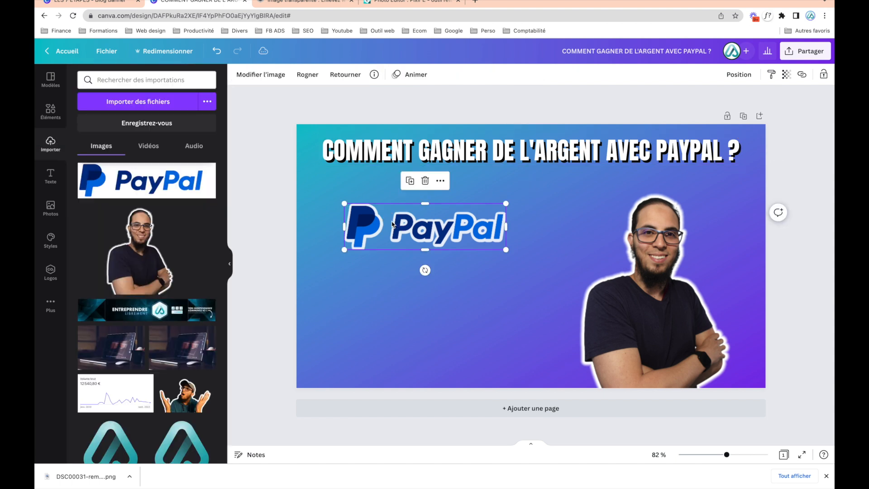
drag(506, 249, 563, 266)
drag(479, 235, 457, 217)
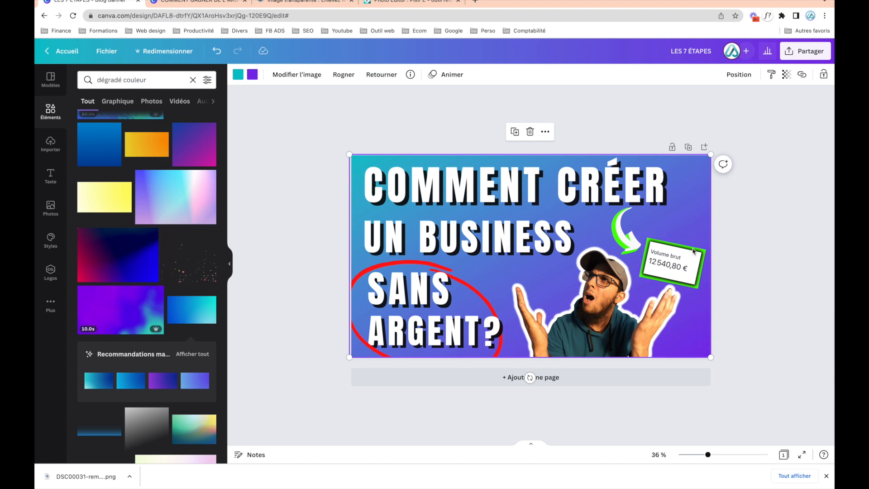
Copy the green-framed "Volume brut" card from the LES 7 ÉTAPES design and paste it into the PayPal thumbnail
mouse_move(733, 283)
mouse_down()
mouse_move(722, 264)
mouse_move(687, 261)
mouse_move(711, 249)
mouse_move(698, 248)
mouse_up()
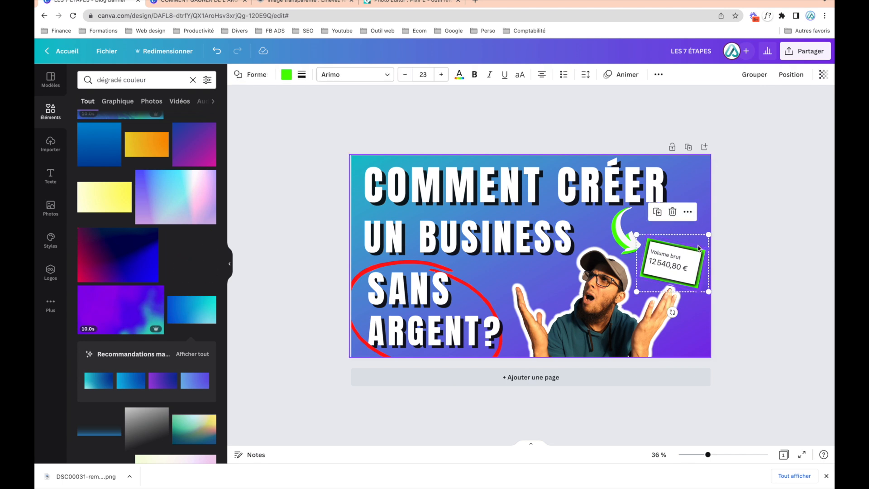
click(194, 3)
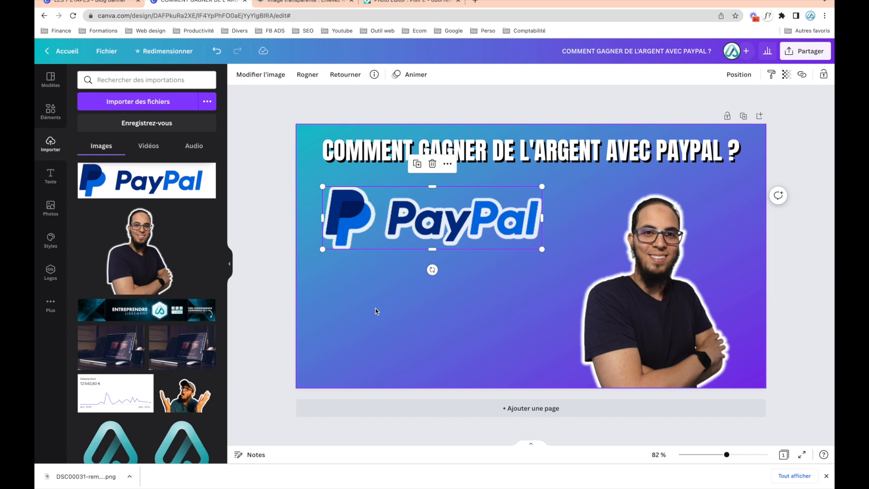
key(ctrl+v)
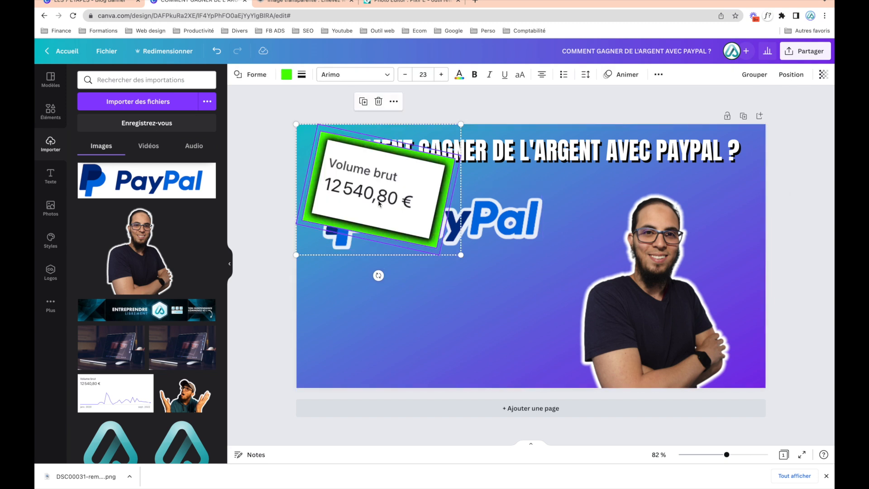
Separate the "Volume brut" card from its green frame, delete the green rectangle and leave the card over the man
click(469, 292)
mouse_move(468, 292)
mouse_down()
mouse_move(396, 210)
mouse_move(473, 275)
mouse_move(475, 291)
mouse_up()
drag(422, 202, 679, 244)
drag(402, 180, 443, 297)
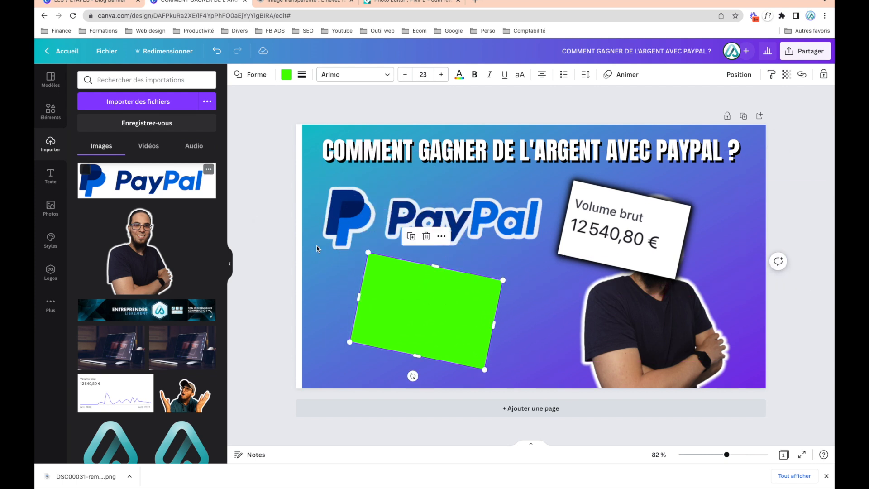
key(Delete)
drag(610, 205, 608, 238)
Insert a square shape and place it beneath the PayPal logo
click(51, 111)
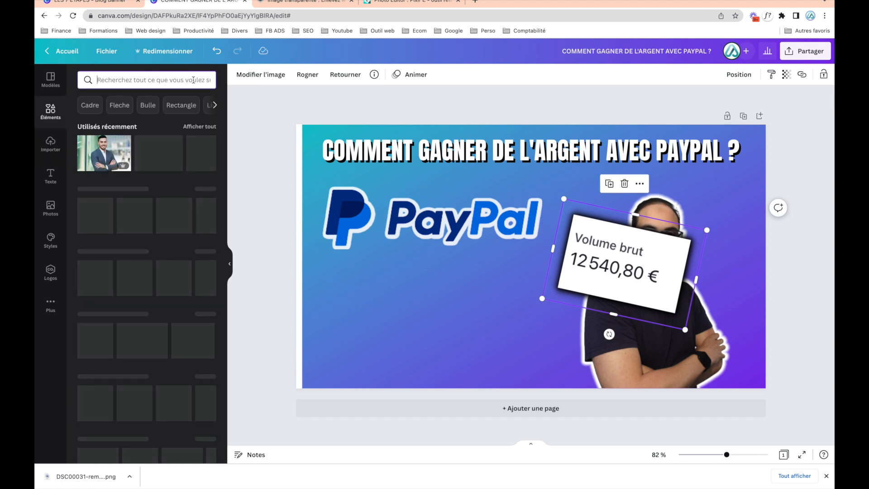
click(95, 205)
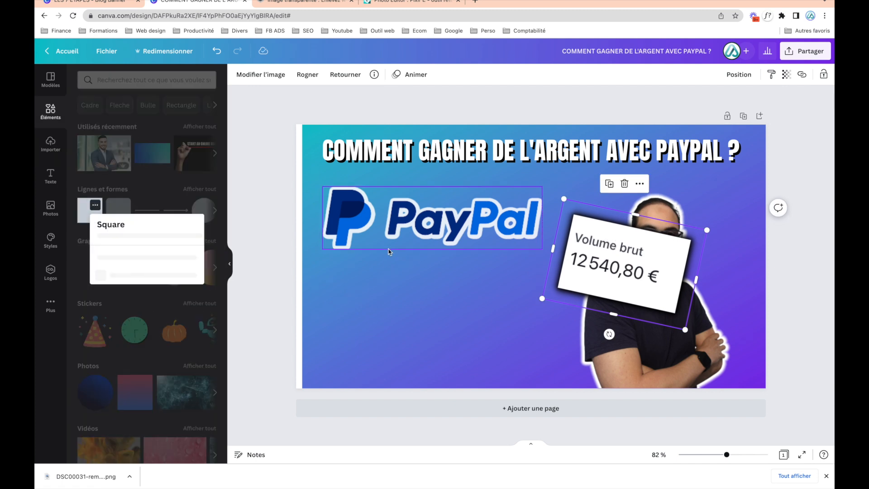
click(85, 214)
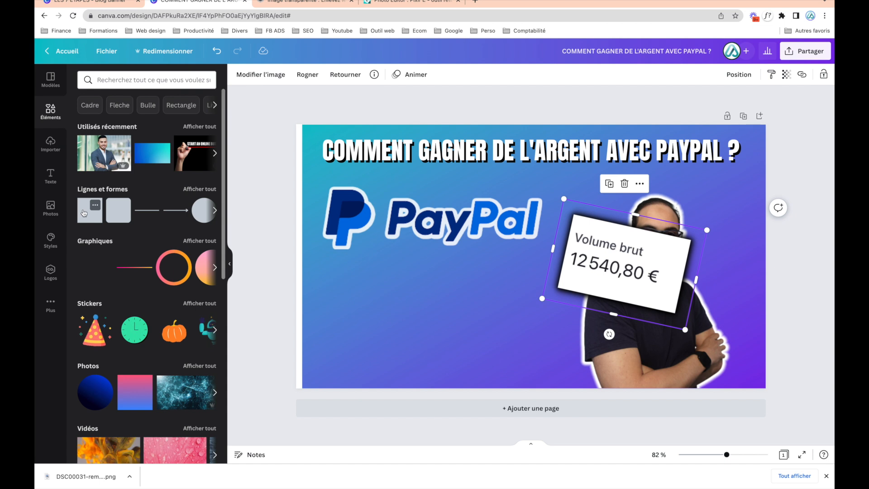
click(85, 214)
drag(535, 266, 401, 327)
Fill the square with the custom green #4AF165 and stretch it into a wide rectangle
click(287, 75)
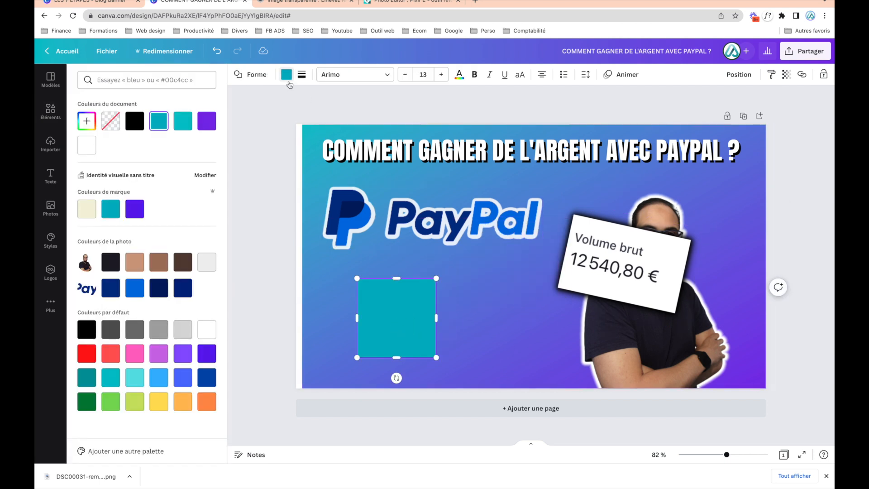
click(87, 122)
click(128, 198)
mouse_move(130, 202)
mouse_down()
mouse_move(115, 202)
mouse_move(130, 203)
mouse_up()
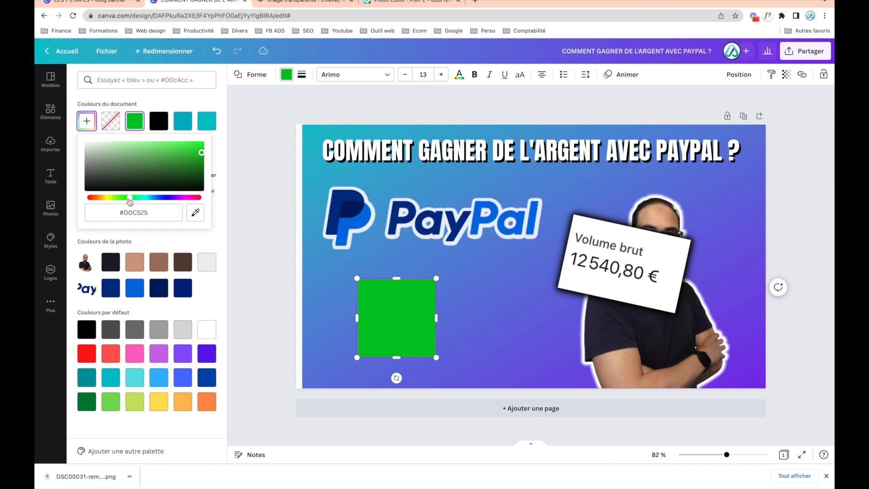
drag(198, 151, 173, 145)
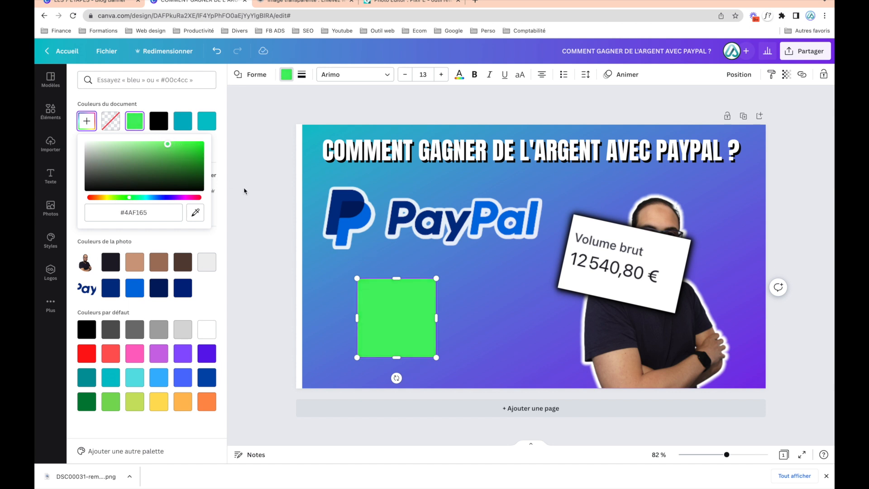
click(397, 316)
drag(435, 356, 493, 367)
Move the "Volume brut" card onto the green rectangle and bring it forward in front of it
click(597, 270)
drag(597, 270, 460, 303)
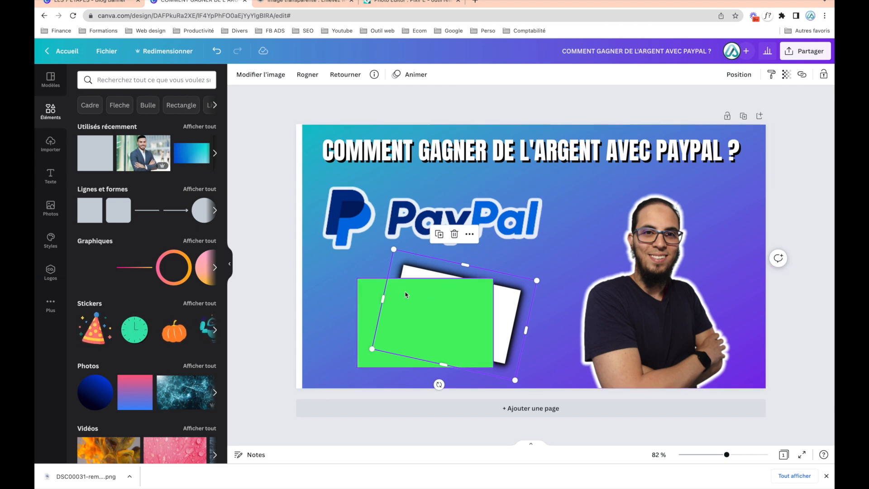
click(742, 80)
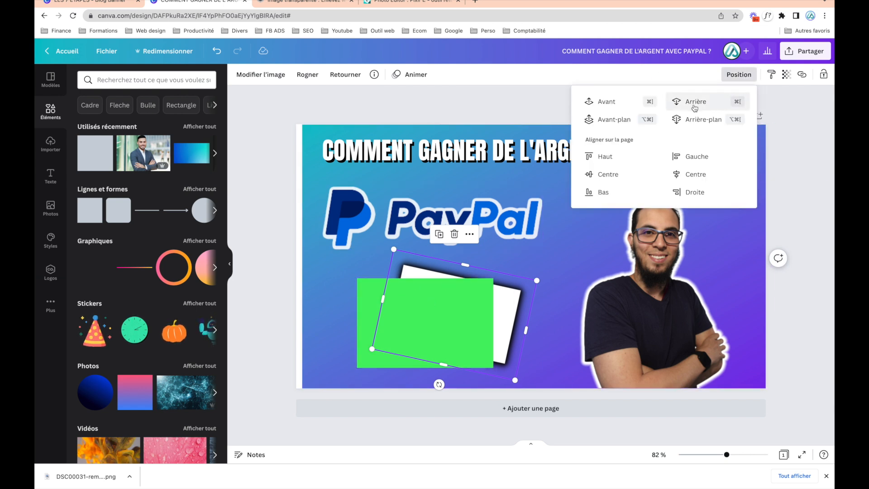
click(618, 104)
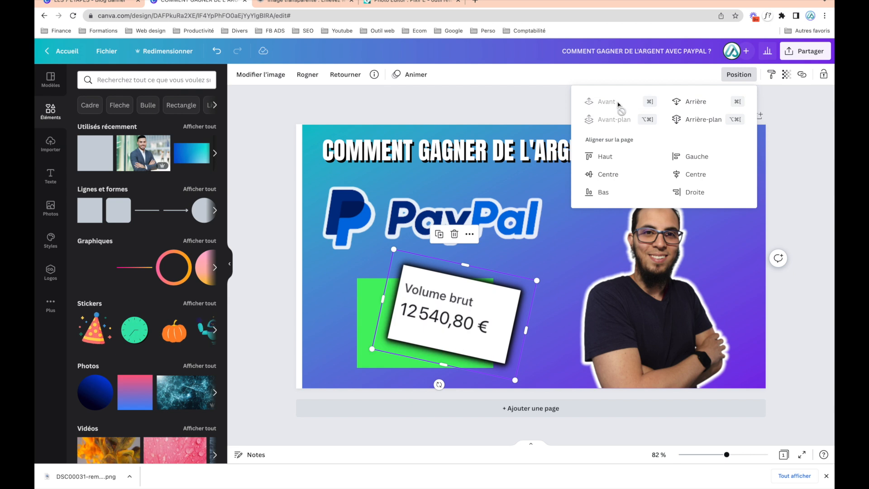
click(564, 276)
Straighten the "Volume brut" card and centre it on the green rectangle as a framed box
click(436, 318)
drag(440, 385, 457, 387)
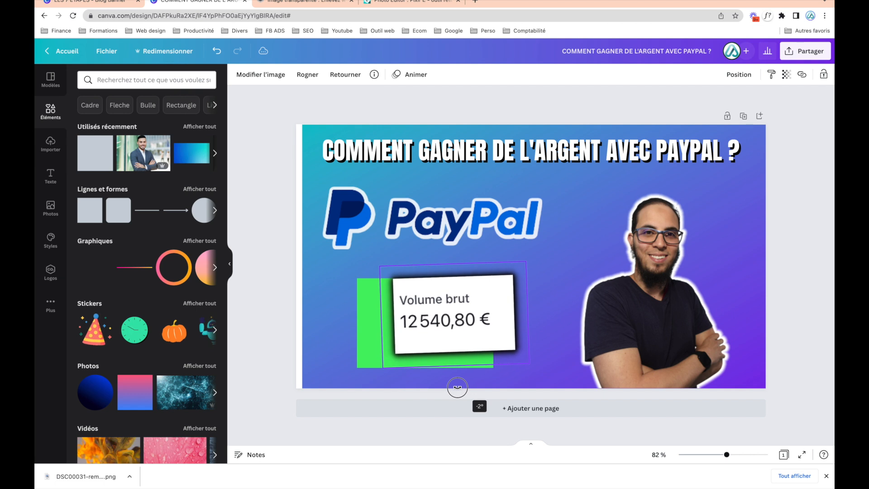
drag(472, 302, 448, 302)
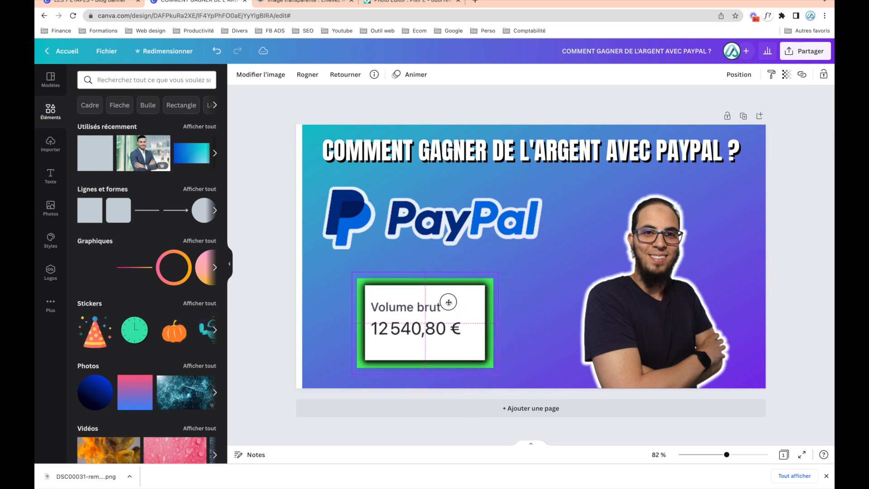
Shift the PayPal logo to the right, closer to the man
drag(442, 222, 483, 216)
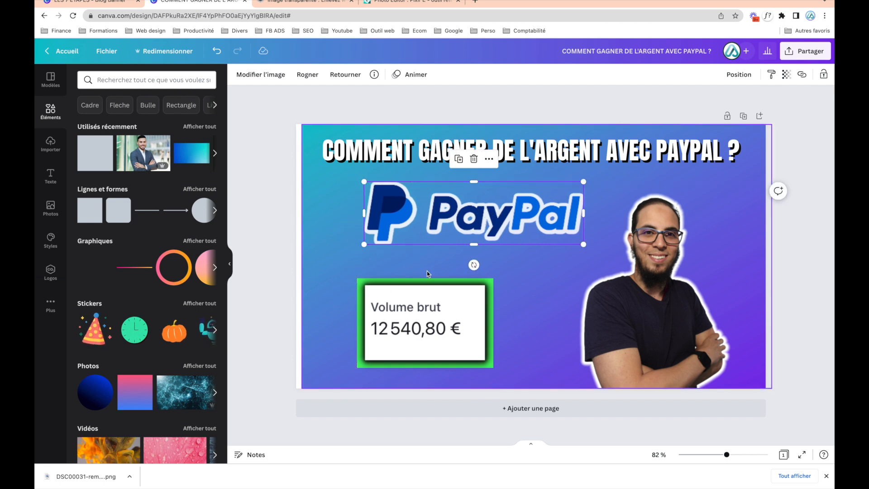
Search the elements for "surligner" and add the pink hand-drawn ellipse outline to the design
click(330, 273)
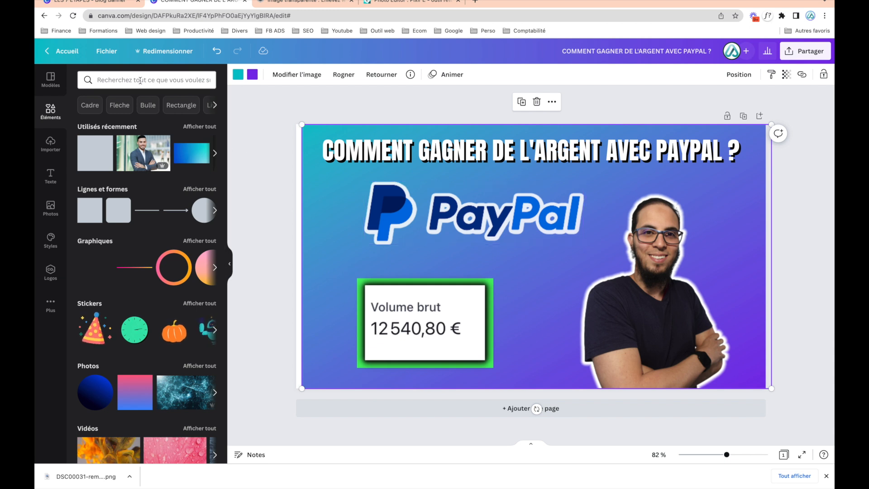
scroll(140, 277, down, 2)
scroll(144, 203, up, 2)
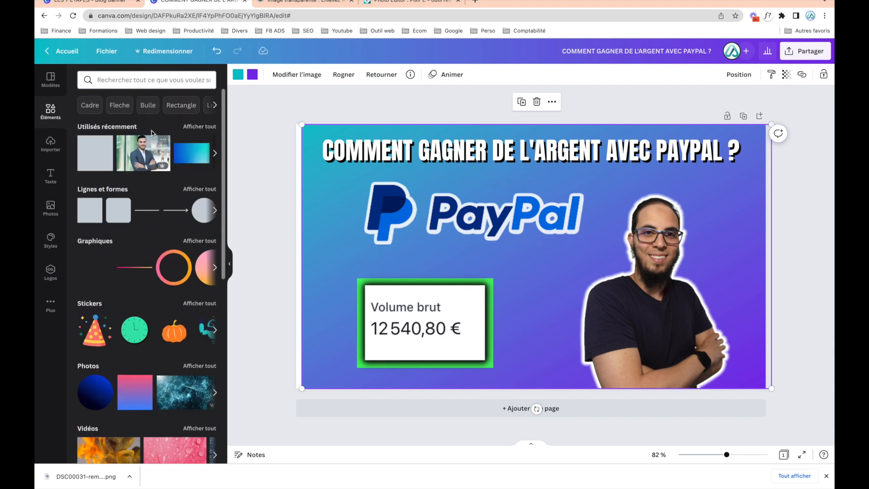
click(124, 81)
text(su)
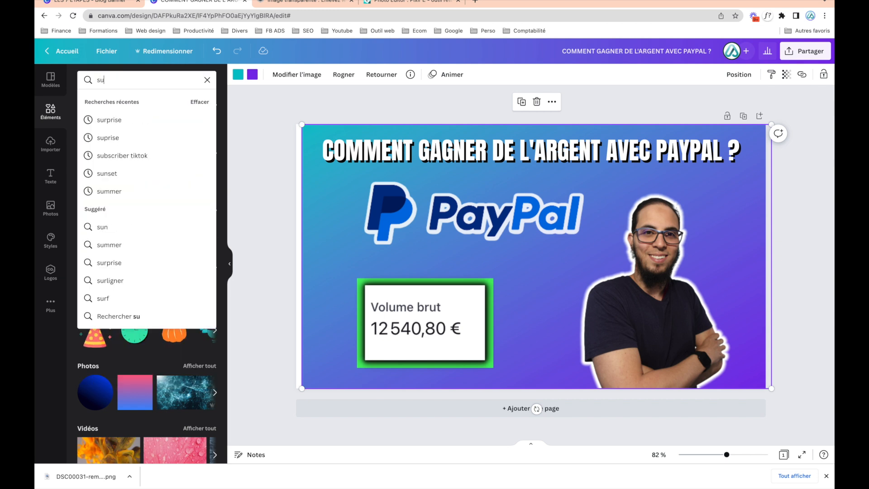
text(rligne)
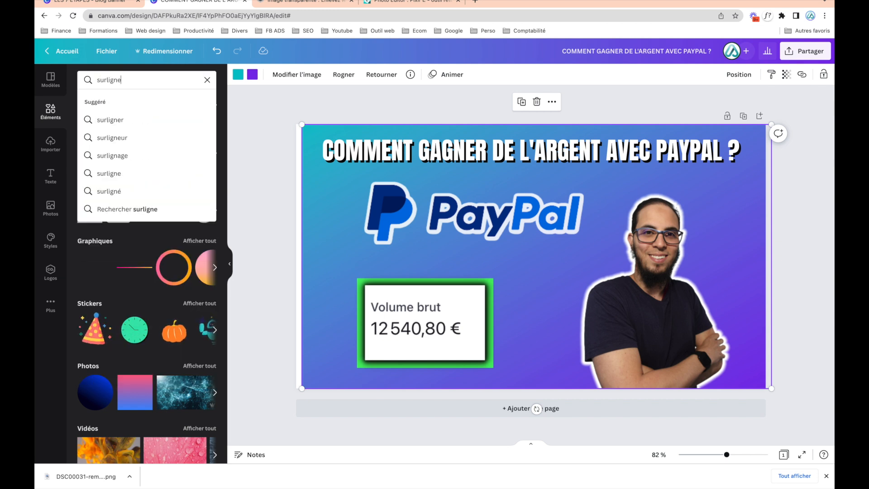
text(r)
key(Return)
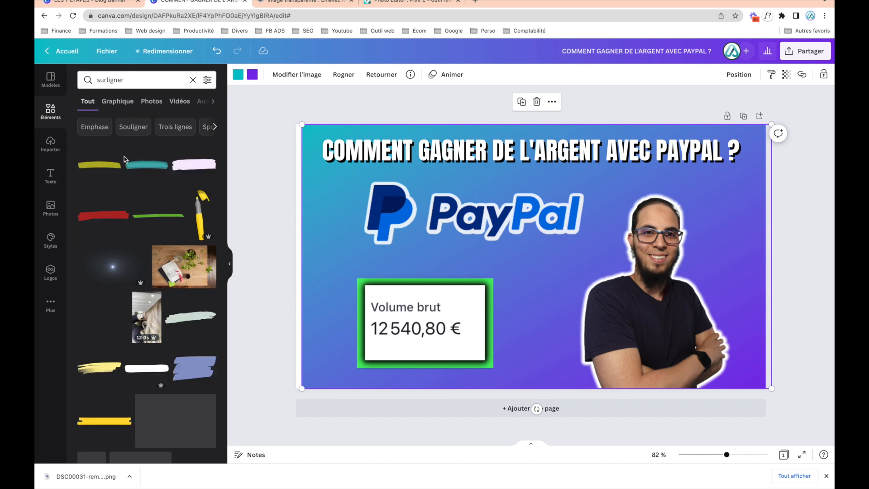
scroll(132, 279, down, 5)
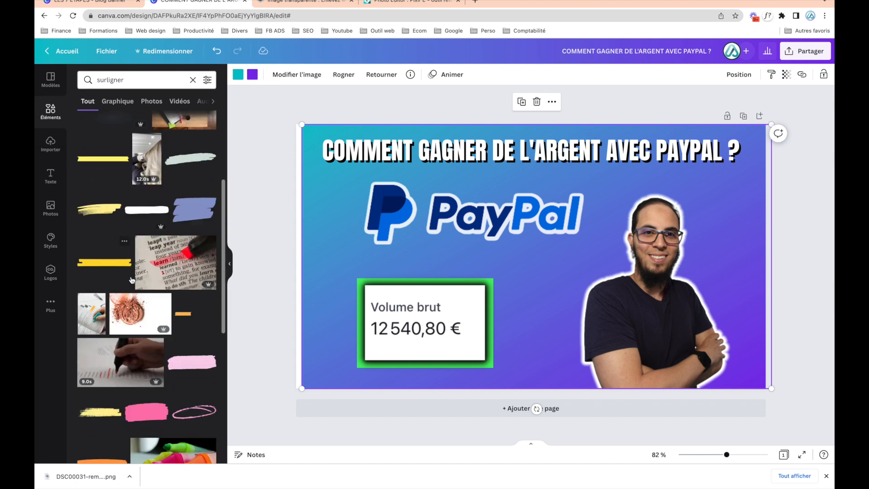
scroll(132, 280, down, 3)
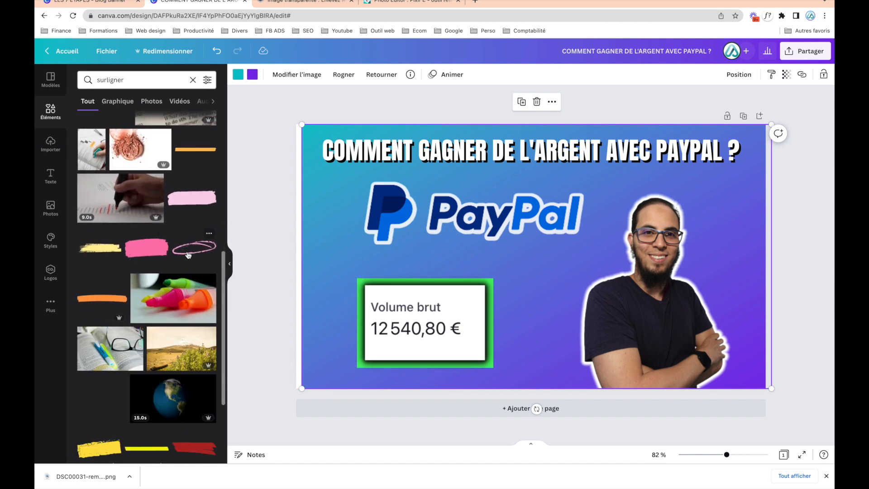
click(187, 249)
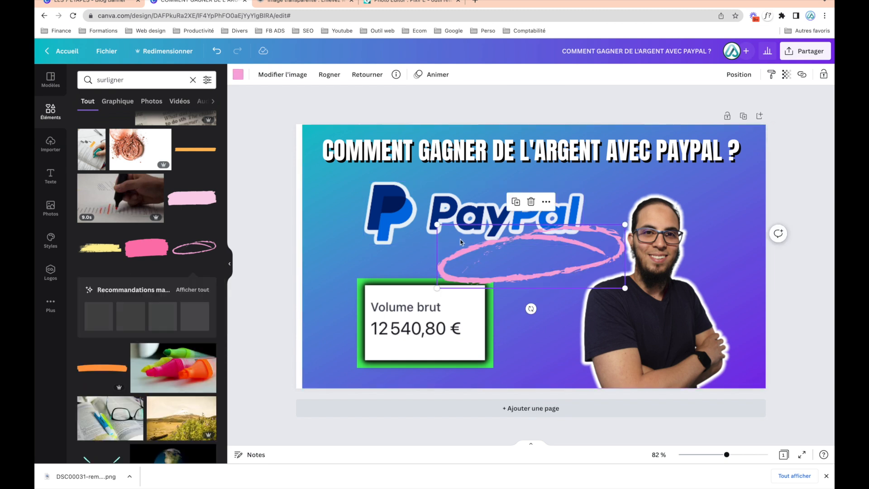
Colour the hand-drawn ellipse red and place it around "AVEC PAYPAL ?" in the heading
drag(455, 257, 511, 207)
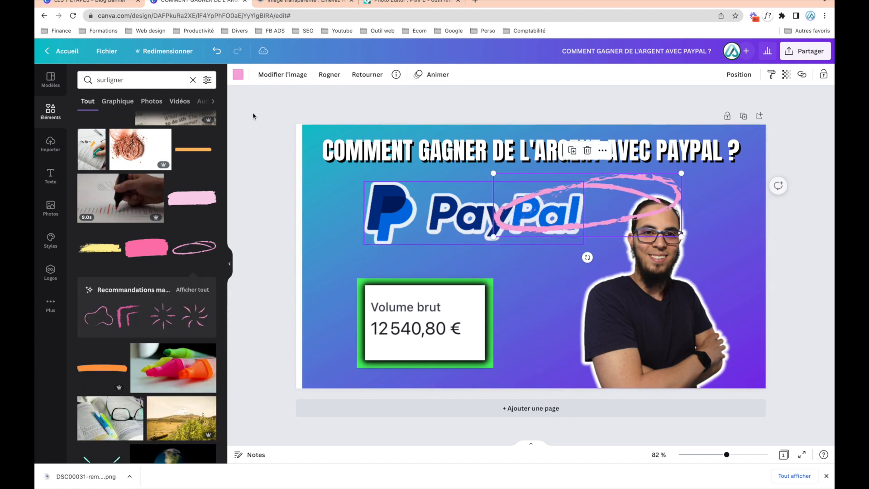
click(238, 75)
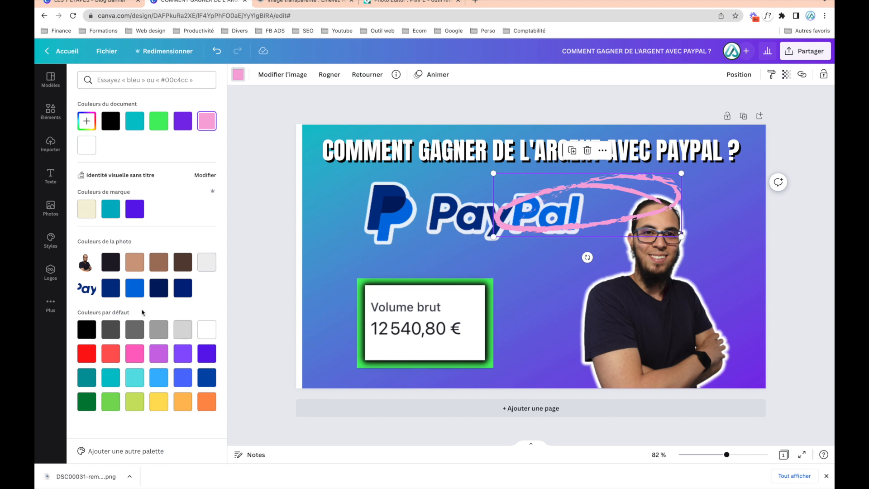
click(89, 346)
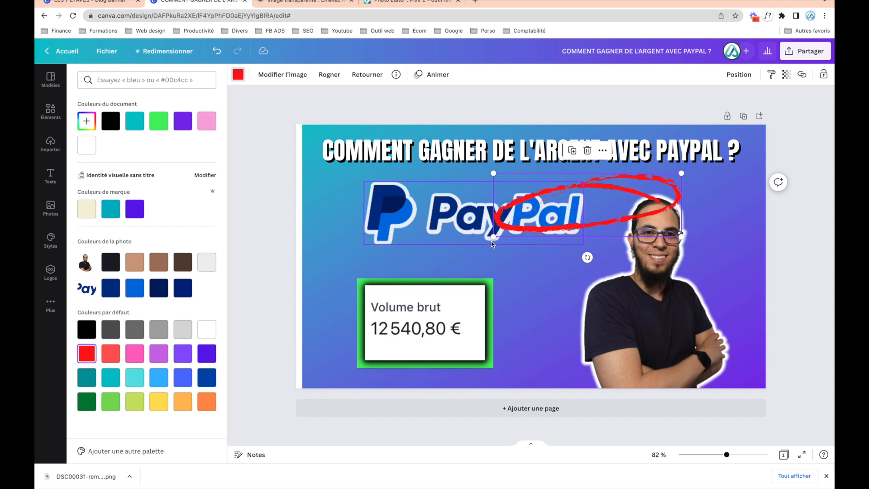
drag(491, 237, 498, 234)
drag(540, 197, 631, 147)
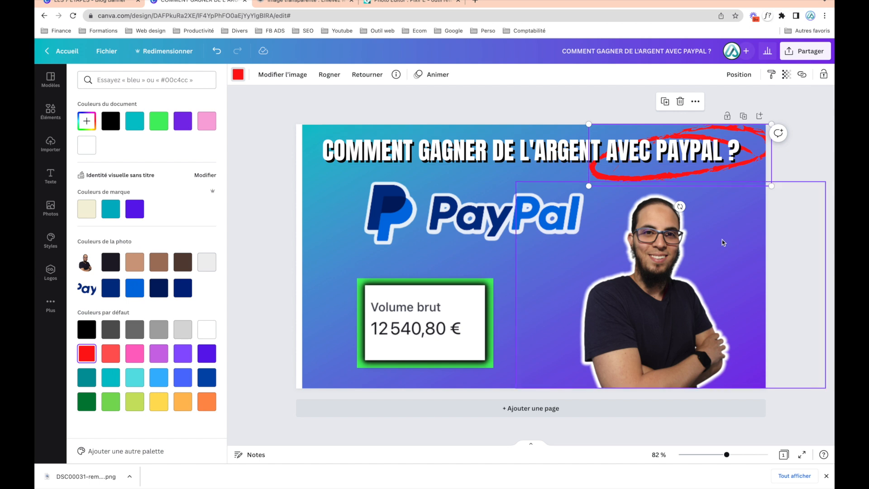
click(827, 158)
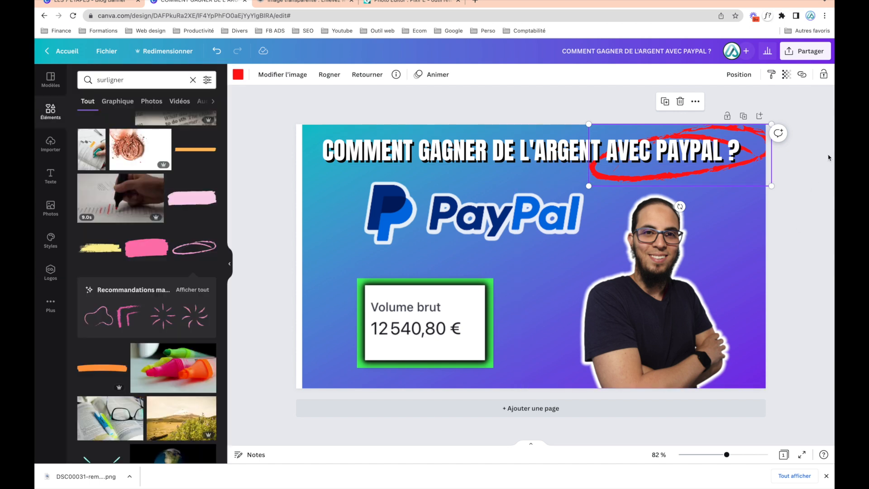
click(828, 158)
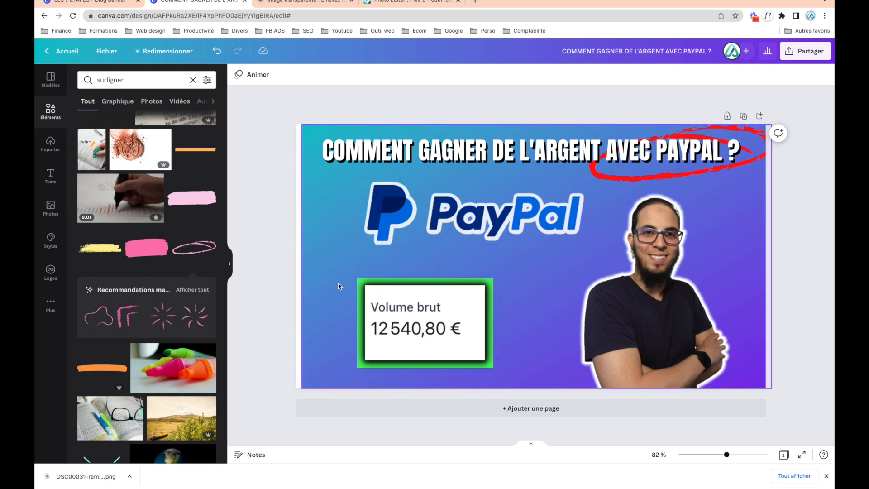
Search the elements for "fleche" and add the white curved arrow that points downwards
click(193, 80)
text(fleche)
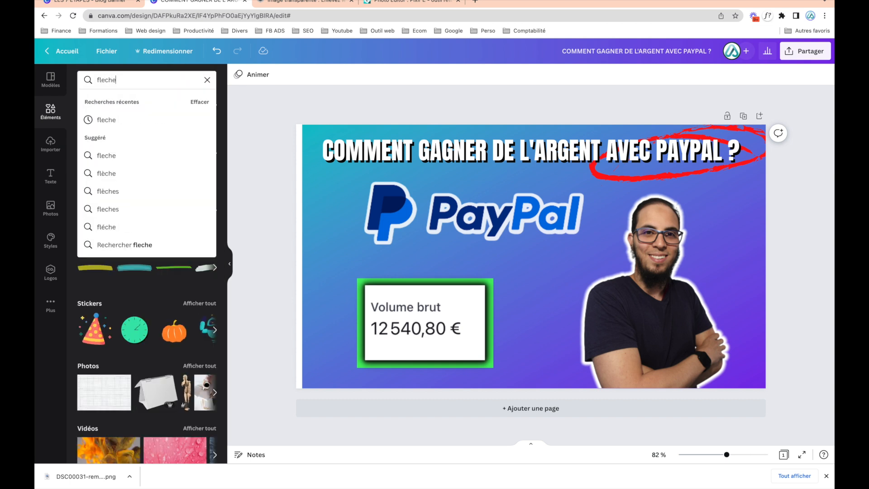
key(Return)
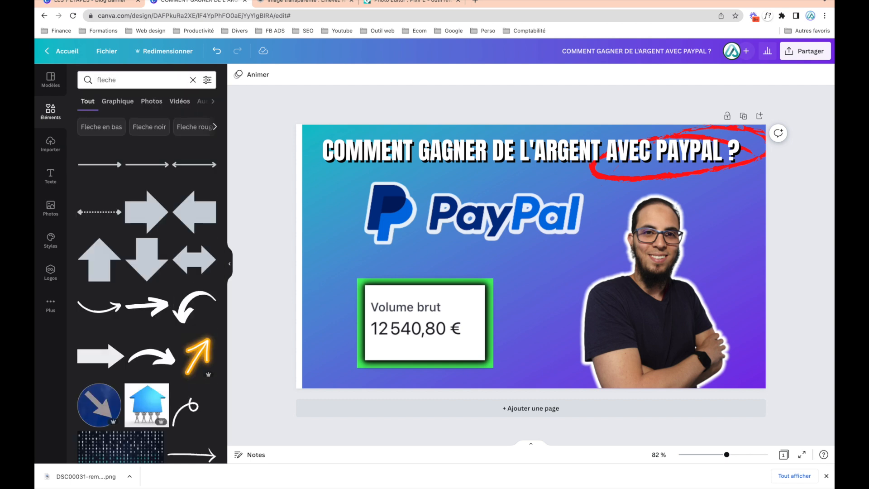
click(194, 306)
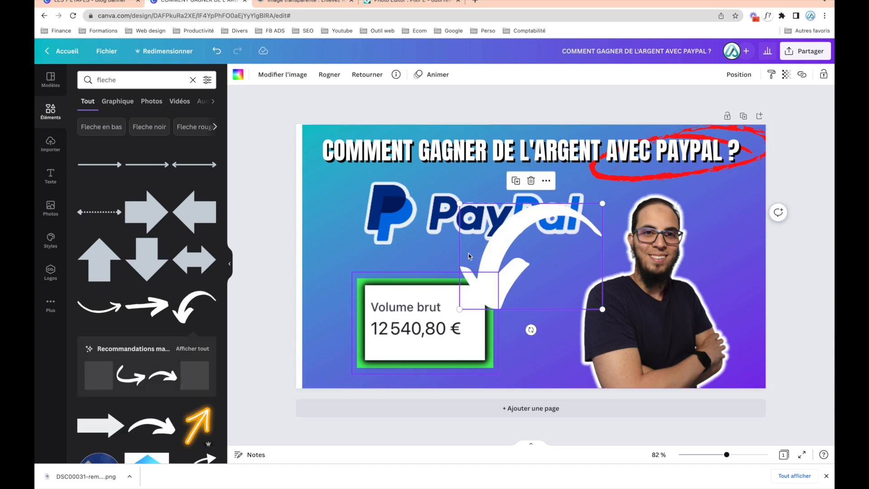
Rotate the curved arrow and move it to the left of the "Volume brut" card, below the PayPal logo
drag(507, 232, 416, 249)
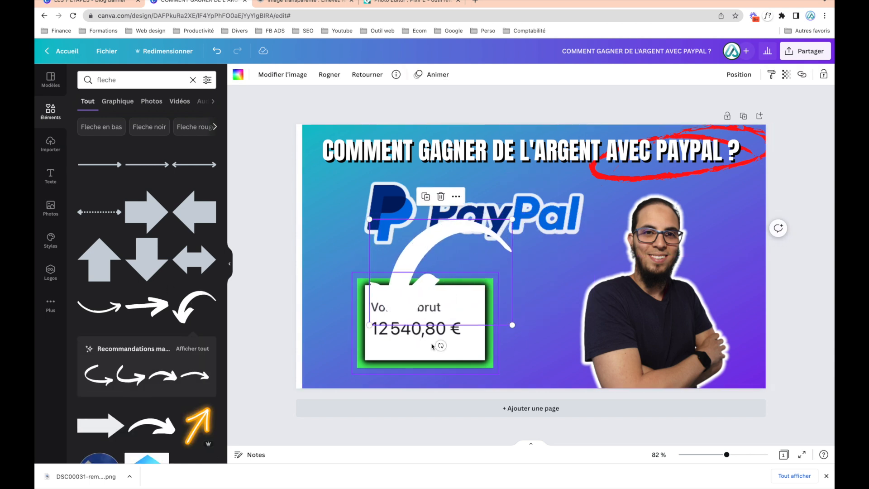
drag(439, 346, 504, 304)
drag(448, 358, 357, 259)
Shift the gradient background to the page's left edge and move the "Volume brut" card with its green frame to the right
mouse_move(339, 318)
mouse_down()
mouse_move(379, 345)
mouse_move(325, 314)
mouse_up()
drag(444, 336, 491, 345)
drag(386, 318, 432, 324)
Resize, tilt and position the curved arrow so it leads from the PayPal logo to the framed card
drag(348, 265, 340, 292)
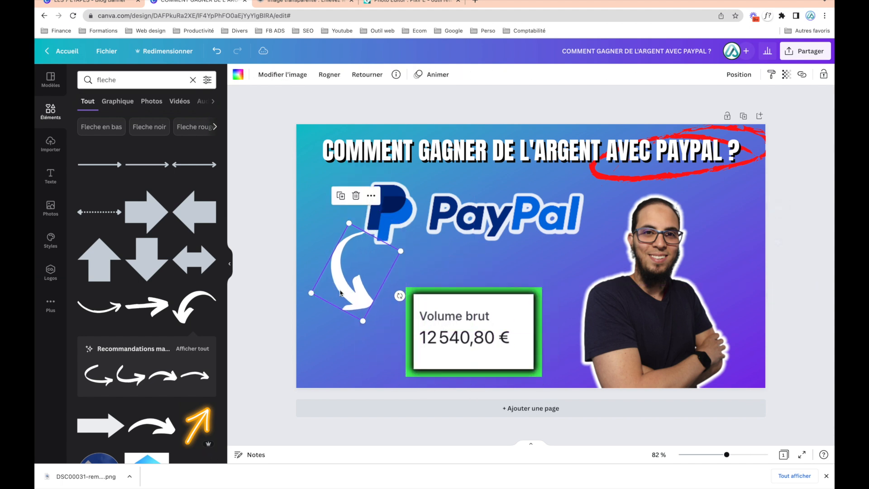
drag(372, 328, 377, 351)
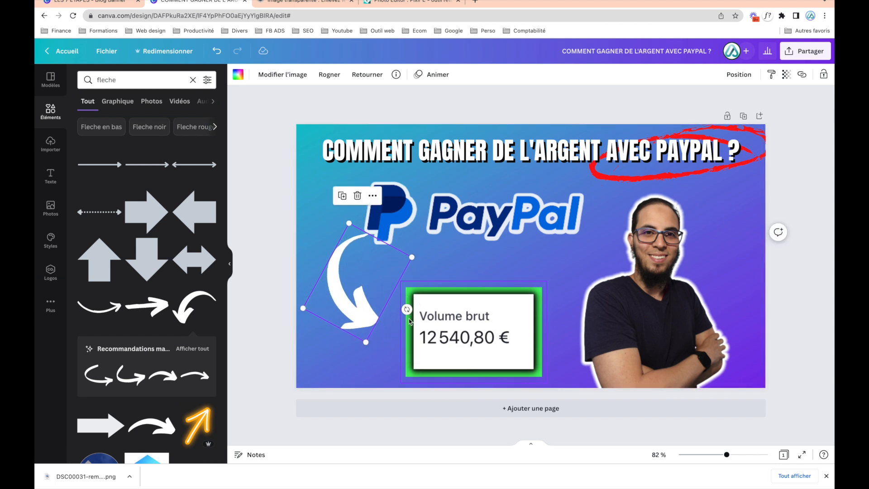
drag(407, 308, 411, 297)
drag(353, 312, 371, 322)
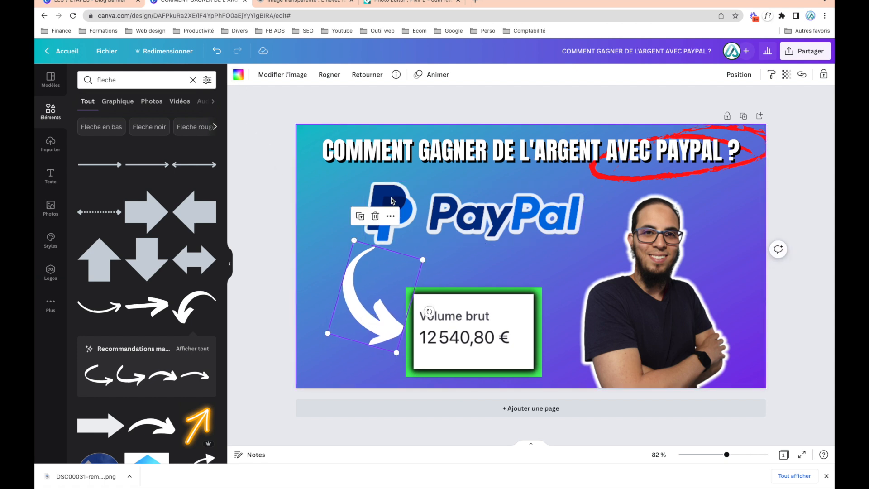
Uncover the green rectangle to copy its hex colour #4AF165, and put the "Volume brut" card back in its frame
click(540, 293)
drag(541, 293, 541, 329)
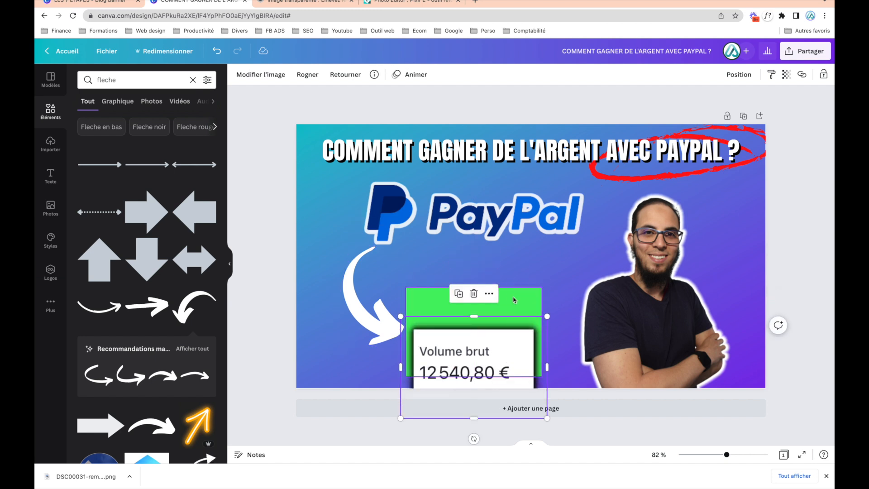
click(513, 300)
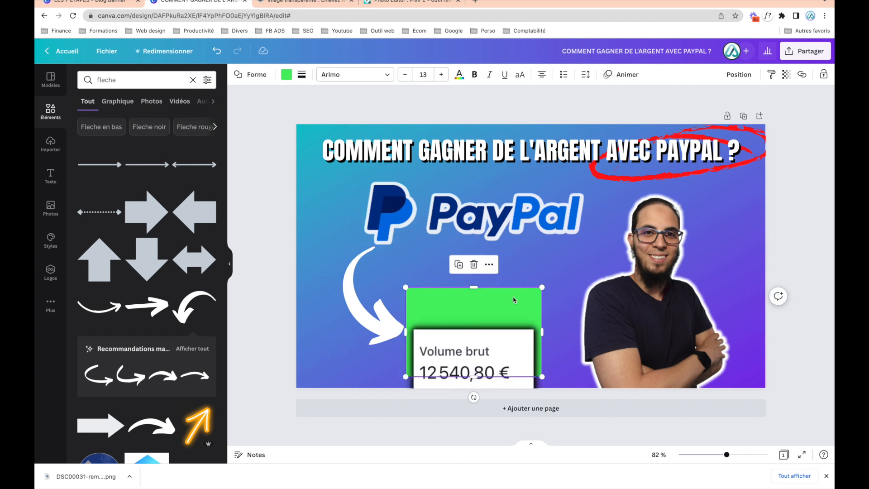
click(285, 76)
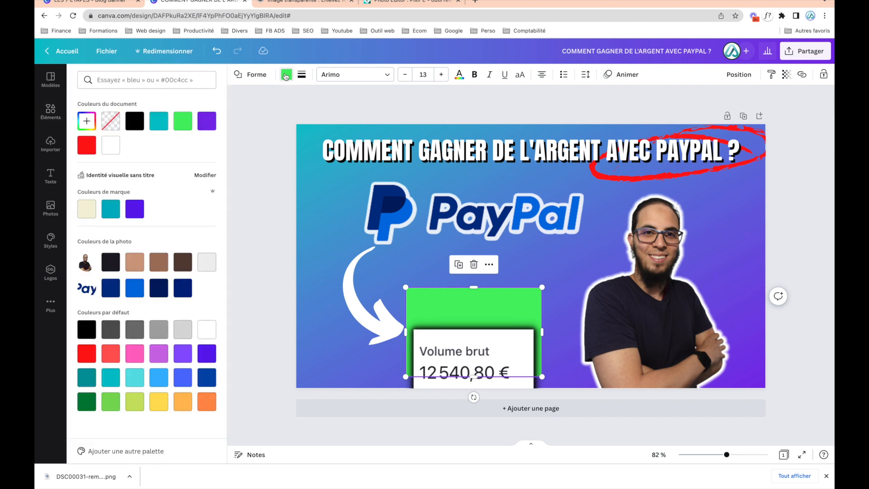
click(94, 127)
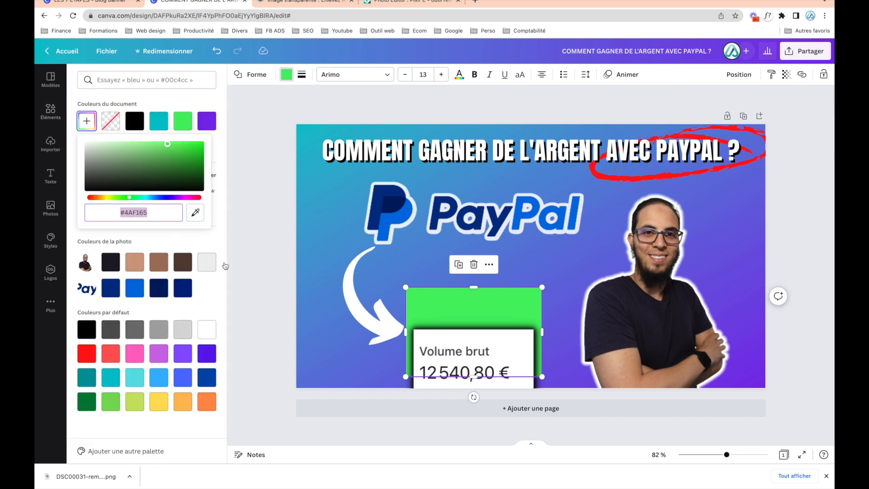
click(309, 294)
drag(457, 342, 454, 308)
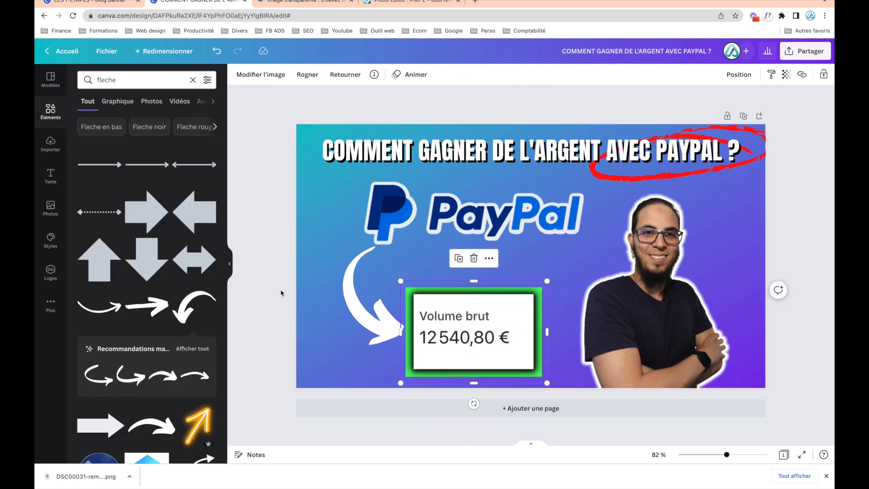
Recolour the curved arrow with the copied green #4AF165
click(366, 301)
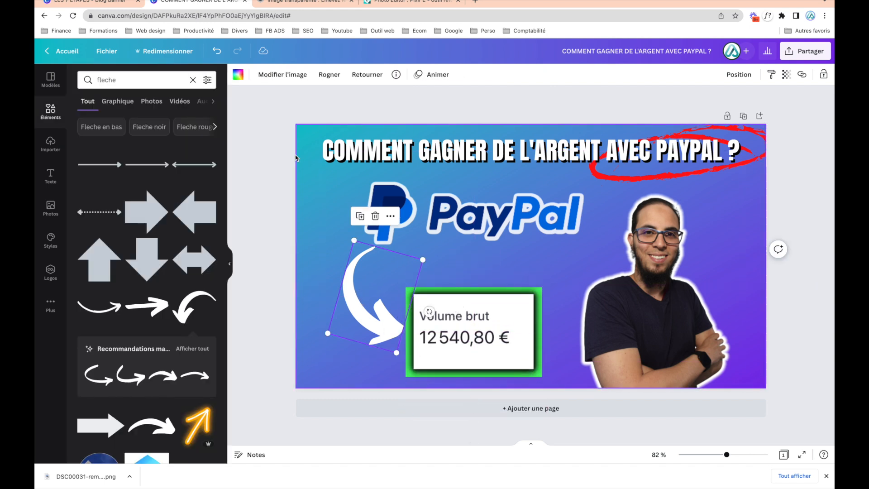
click(238, 74)
click(86, 121)
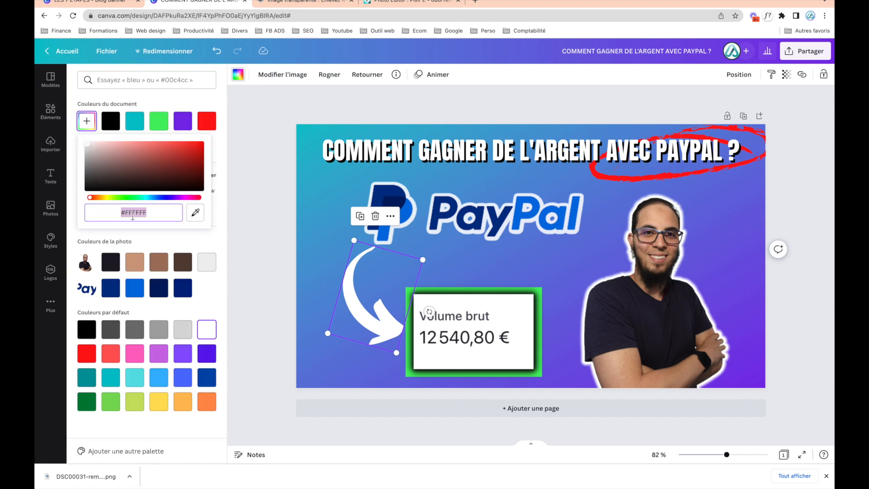
key(ctrl+v)
click(265, 224)
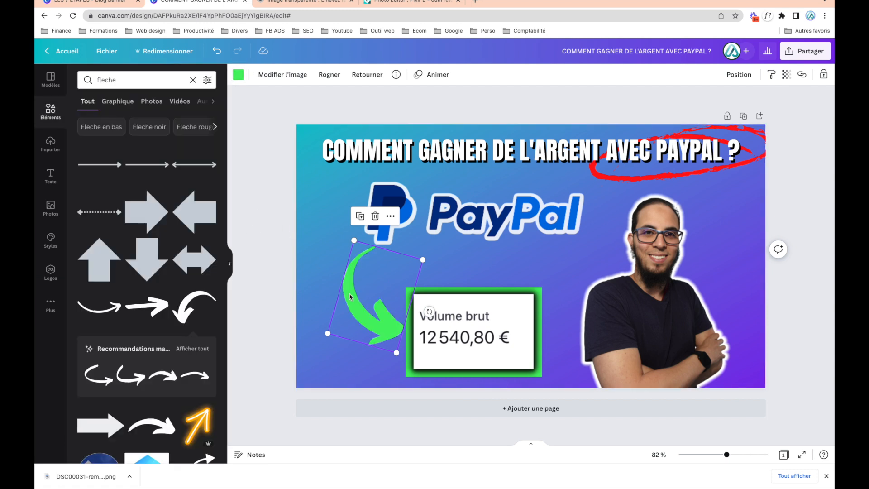
click(277, 276)
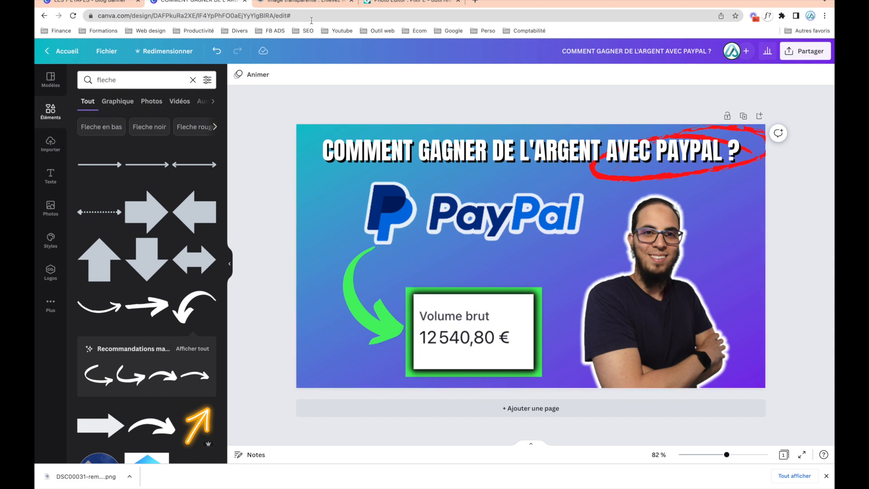
Recolour the curved arrow white and place a duplicate of it slightly offset to the upper right
click(124, 6)
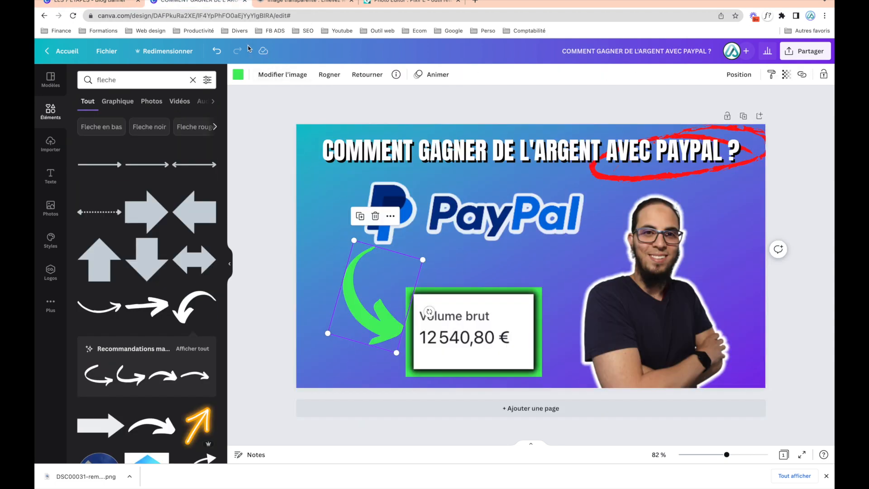
click(238, 75)
click(87, 151)
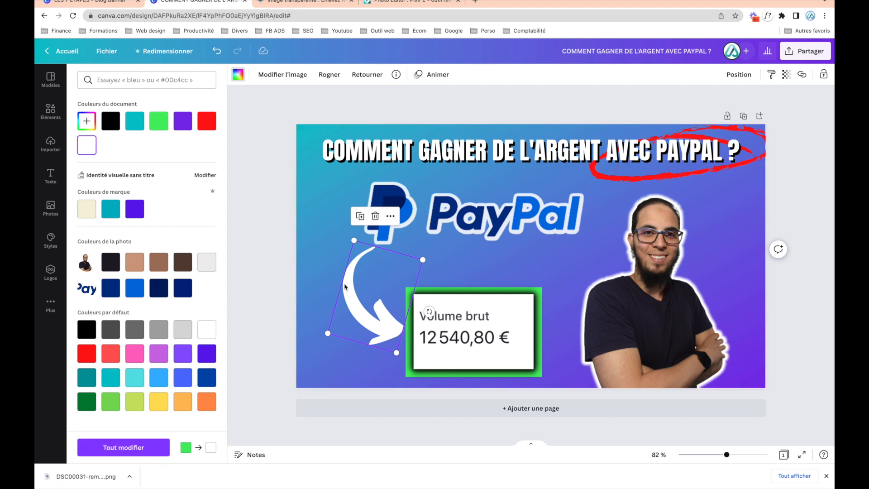
drag(357, 295, 356, 295)
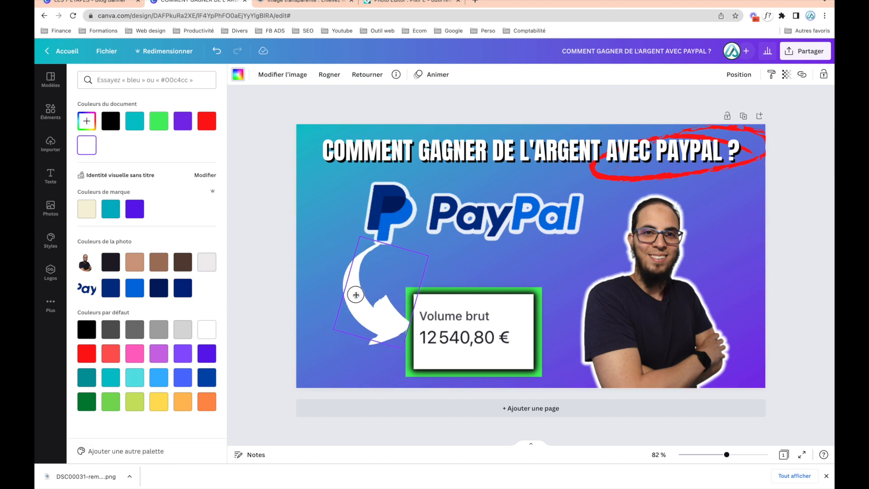
Fill the duplicate arrow with the document green, shrink it slightly and align it over the white arrow as a white-edged arrow
click(159, 121)
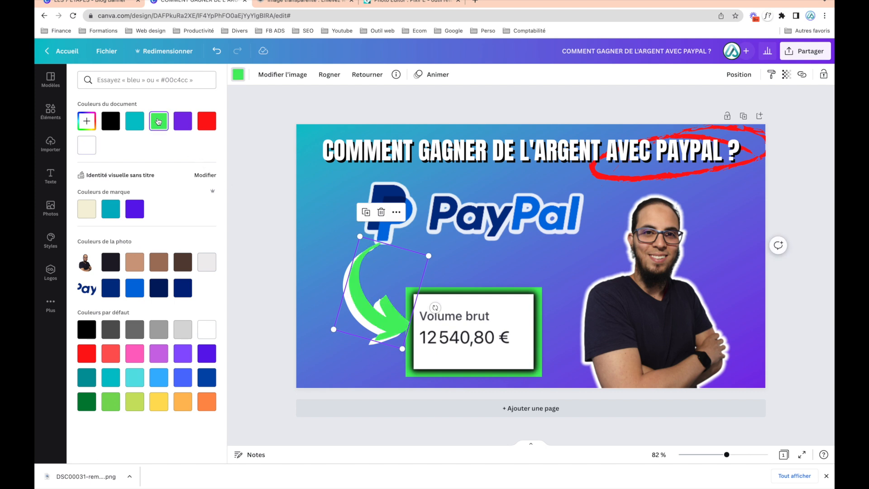
drag(402, 349, 399, 341)
drag(368, 312, 367, 319)
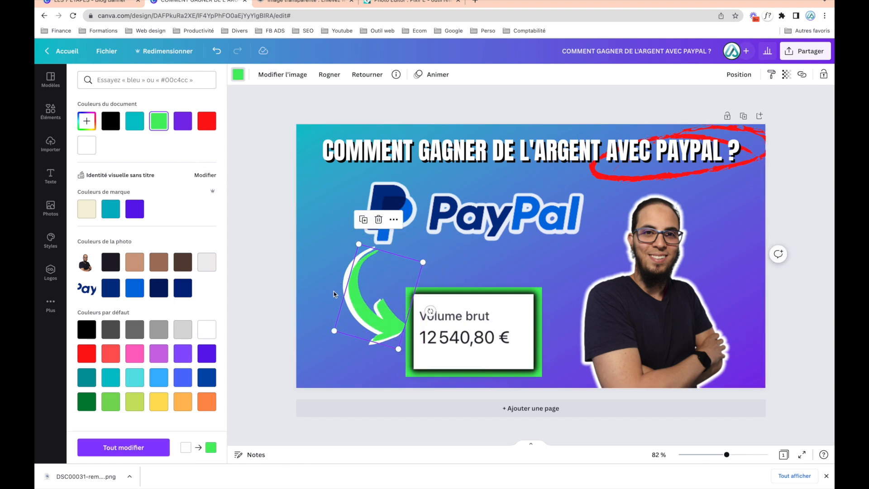
click(287, 249)
click(271, 267)
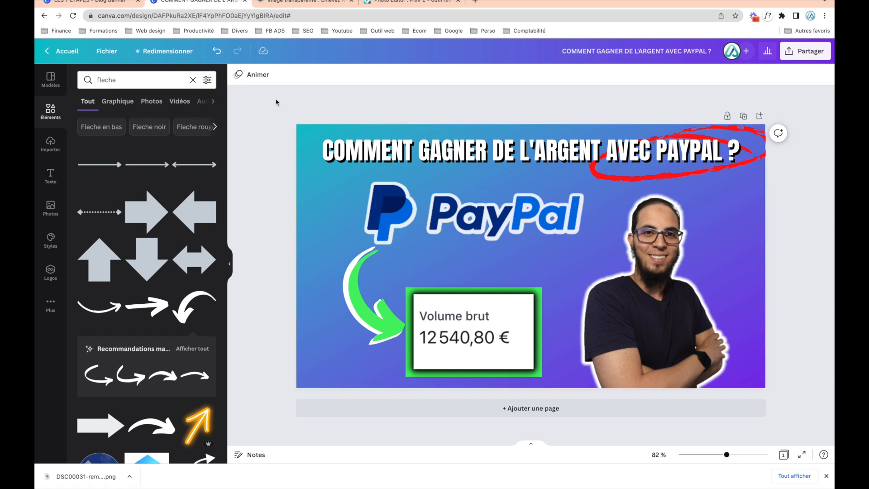
click(299, 132)
click(278, 124)
click(301, 132)
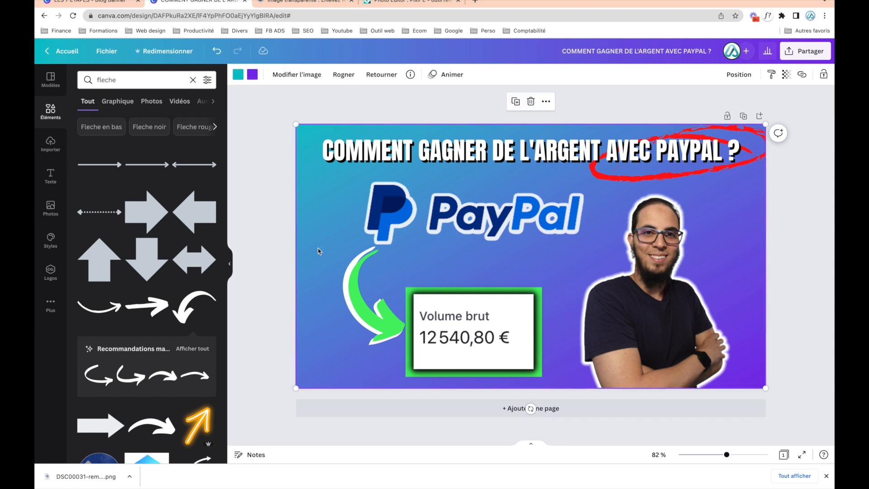